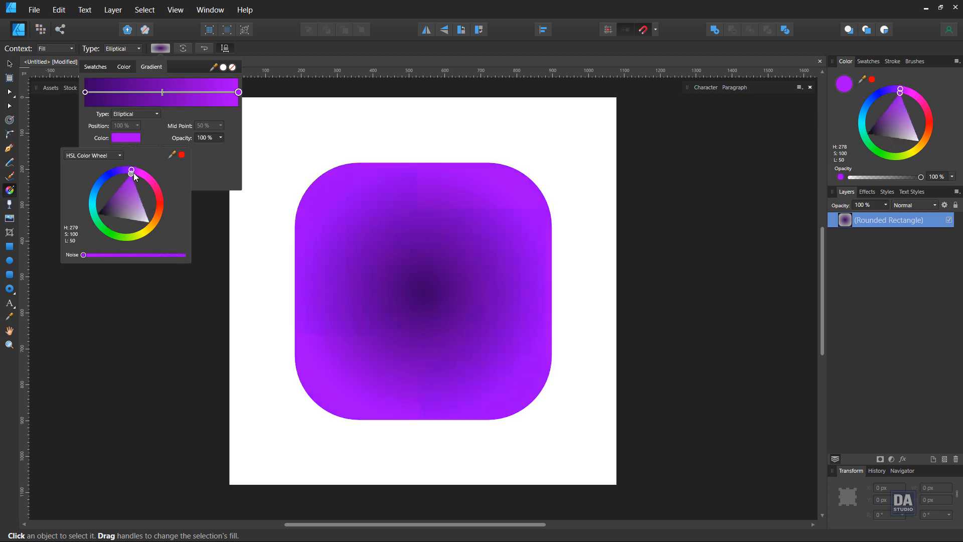
Recolour the rounded rectangle's elliptical gradient from dark purple (H 282, S 100, L 15) at the centre to near-black purple (H 291, S 100, L 6), moving the midpoint outward.
mouse_move(105, 210)
mouse_down()
mouse_move(92, 217)
mouse_move(96, 209)
mouse_up()
drag(133, 170, 140, 175)
click(85, 92)
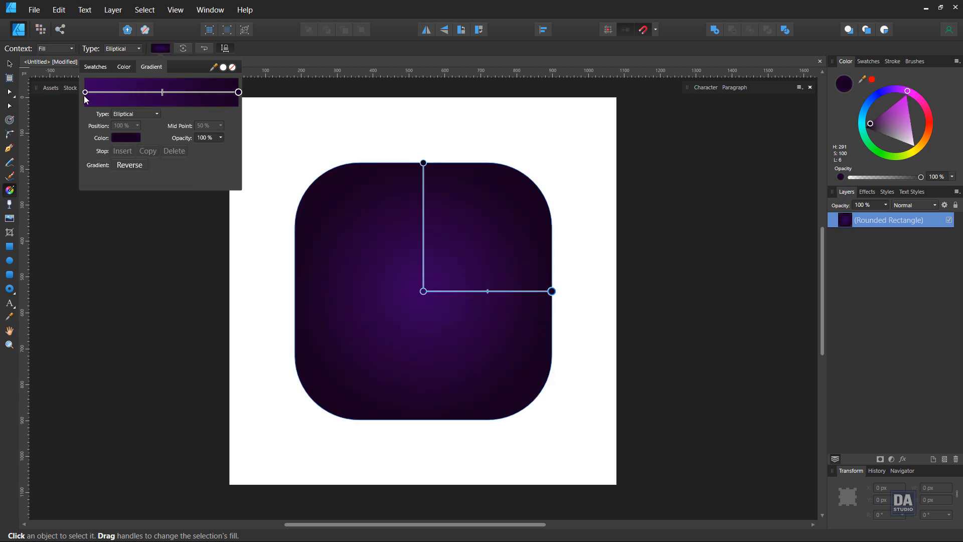
click(126, 137)
drag(132, 173, 107, 200)
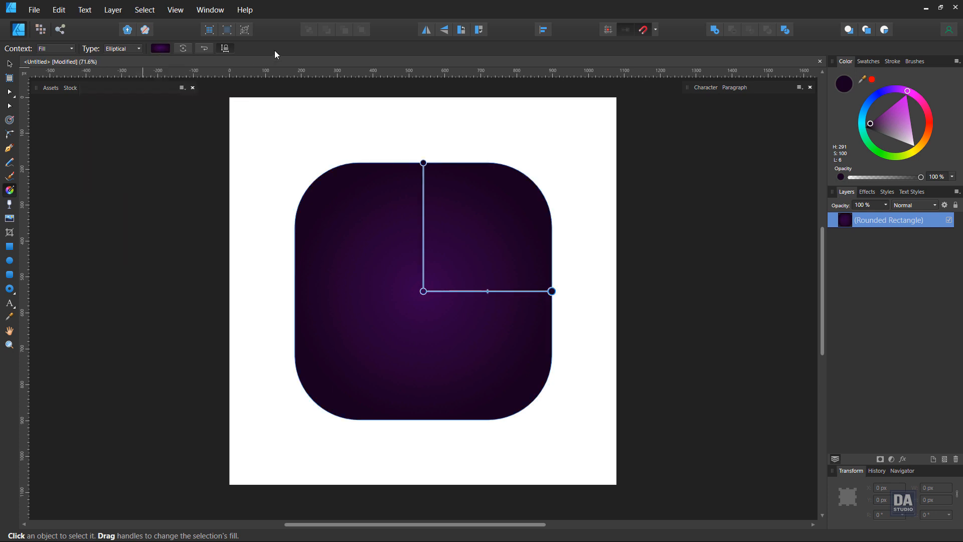
drag(489, 292, 498, 293)
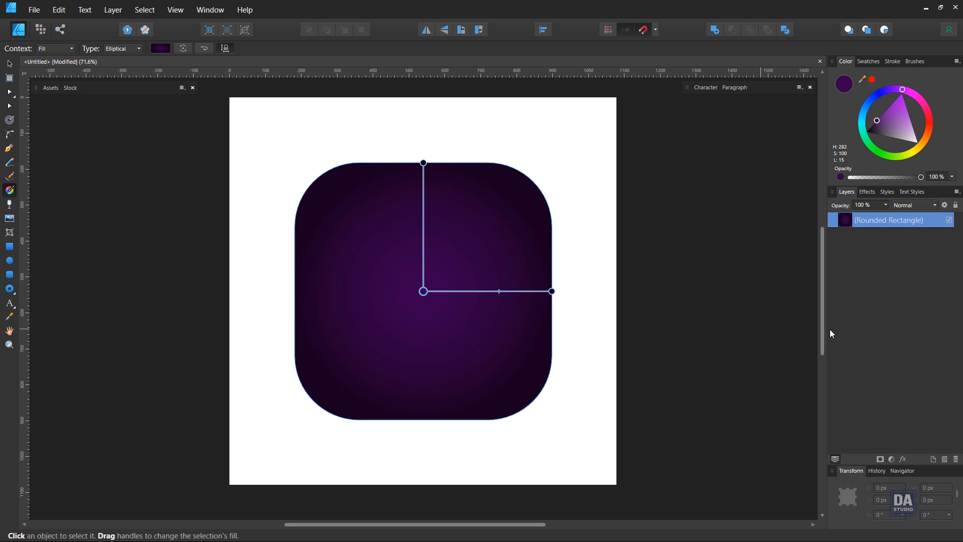
Add an Outer Shadow layer effect with a radius of about 47.8 px to the rounded rectangle.
click(903, 458)
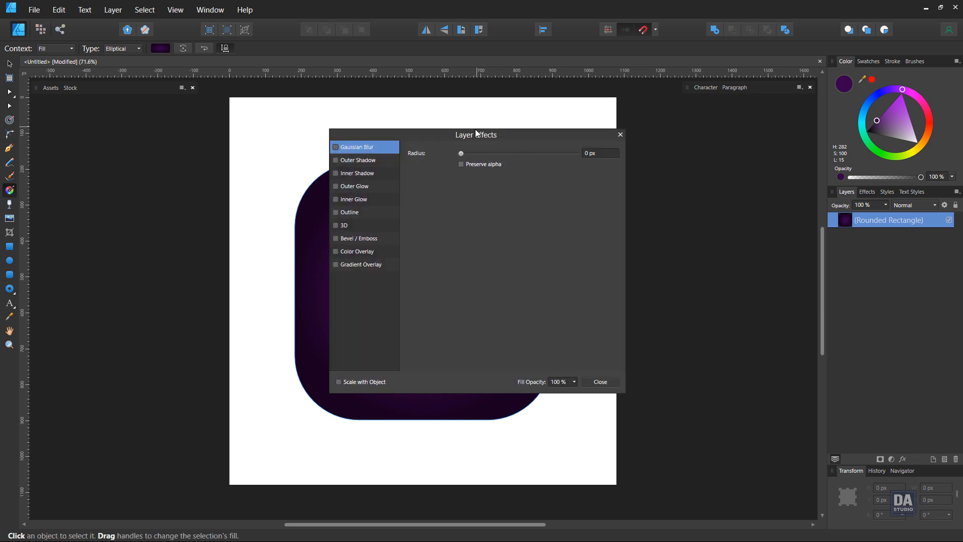
drag(478, 134, 757, 174)
key(ctrl+space)
drag(524, 256, 576, 256)
key(v)
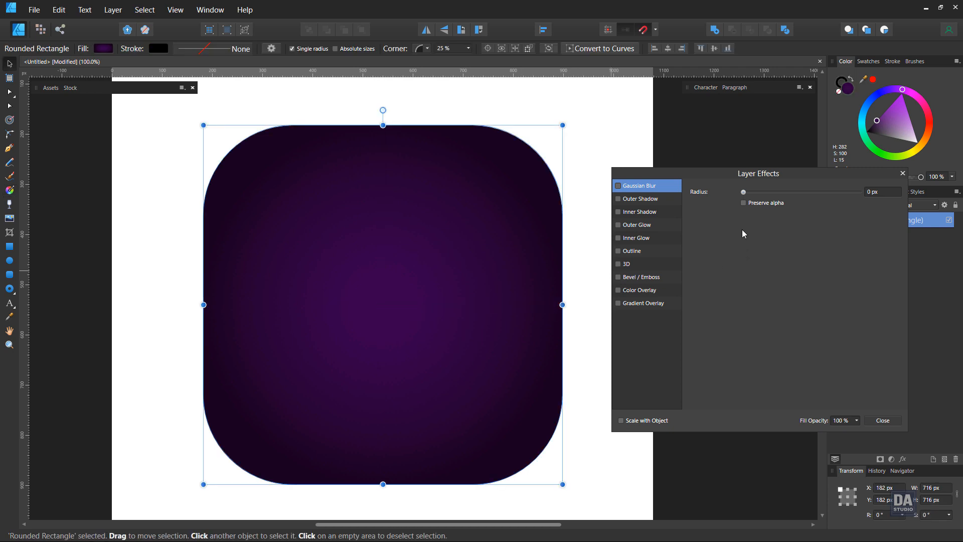
click(675, 199)
drag(745, 217, 847, 221)
key(ctrl+space)
drag(491, 268, 396, 248)
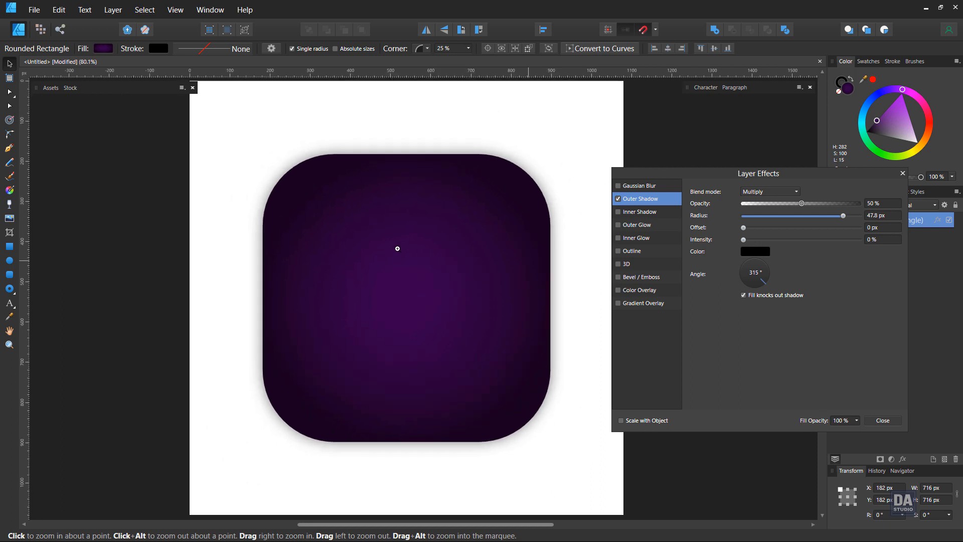
Set the outer shadow's angle to 270° and offset to about 8.3 px, and increase its opacity.
click(755, 283)
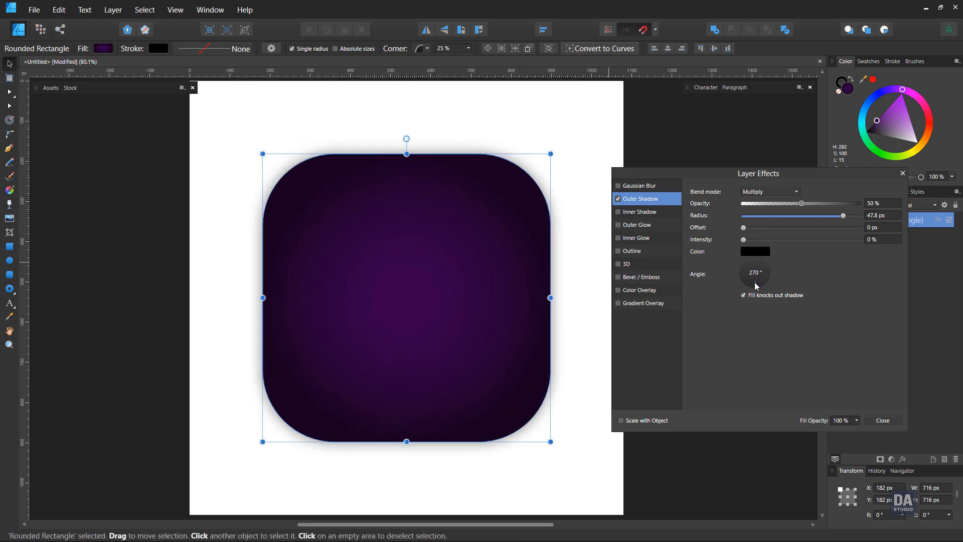
drag(743, 228, 820, 206)
click(883, 420)
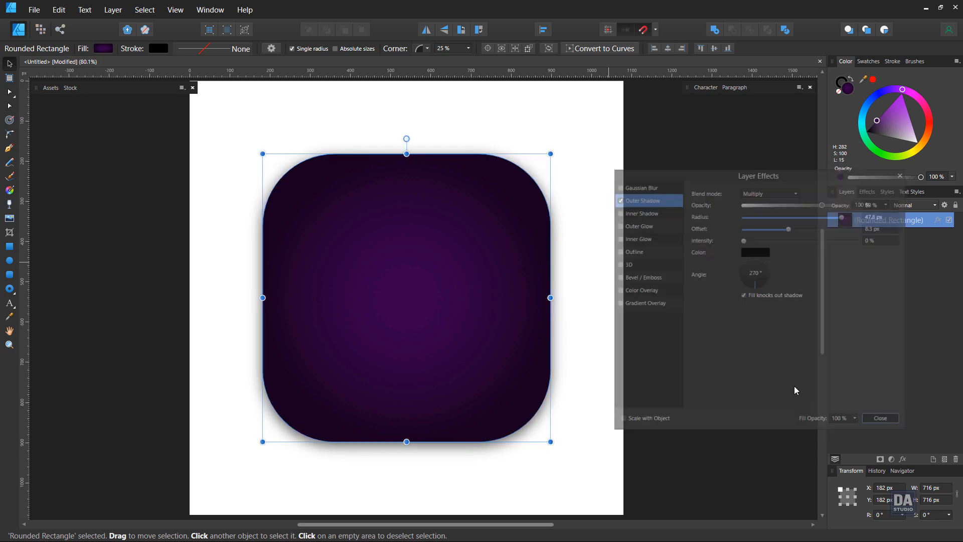
click(673, 348)
Draw a triangle about 284 px wide and high, centred on the rounded rectangle.
ctrl+click(476, 334)
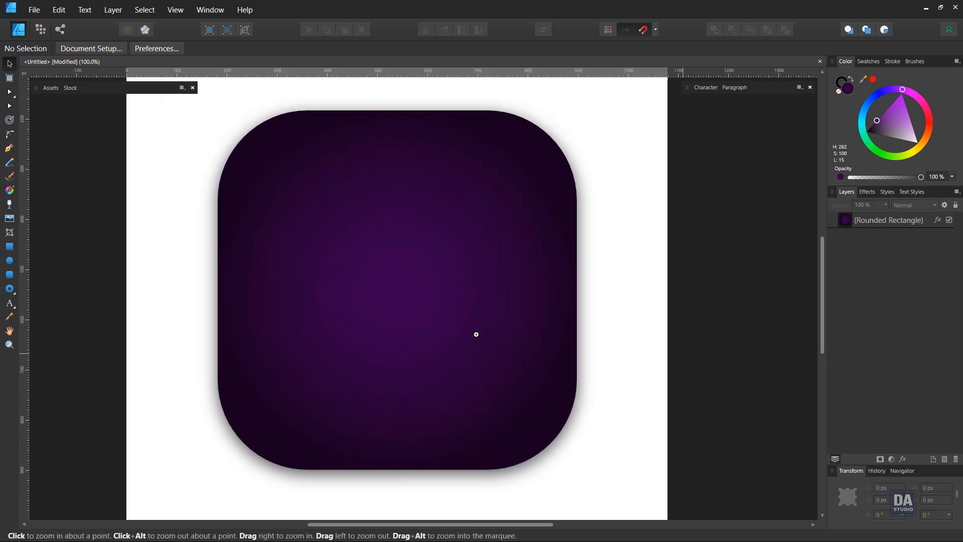
click(10, 289)
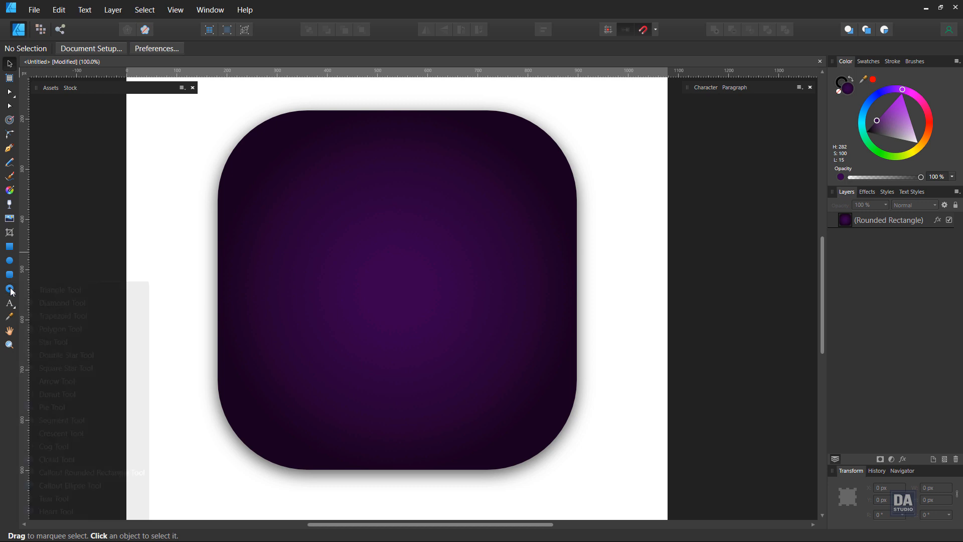
click(48, 291)
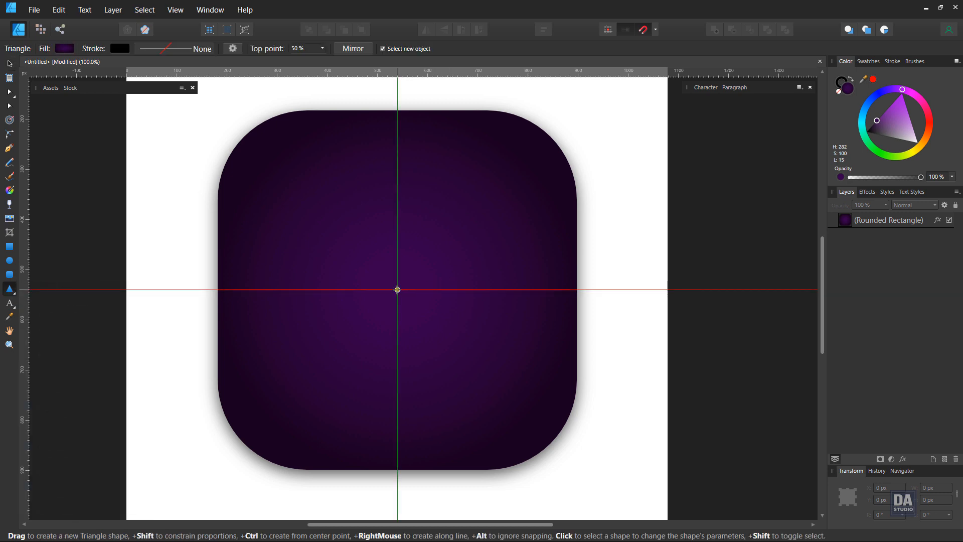
drag(397, 290, 516, 311)
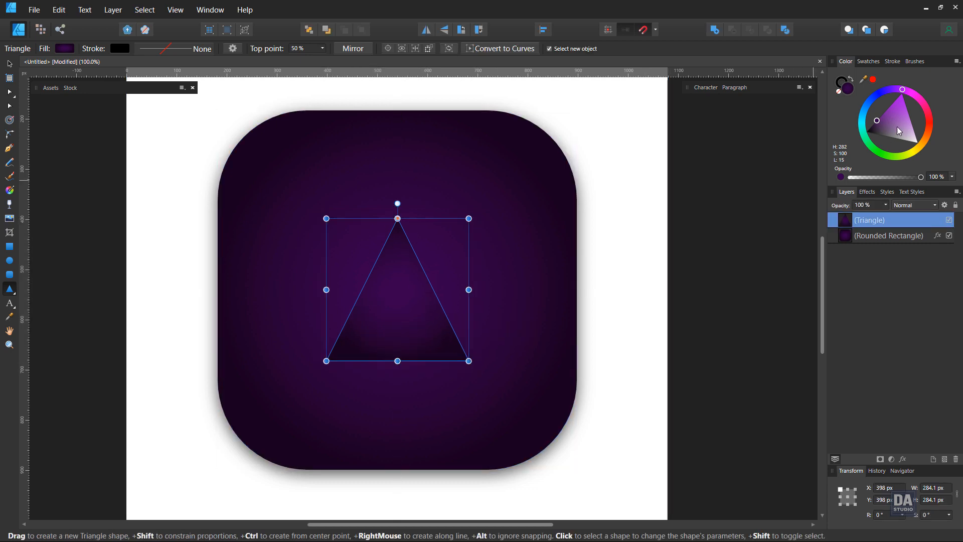
Fill the triangle with white and remove its stroke.
drag(899, 130, 919, 152)
click(838, 89)
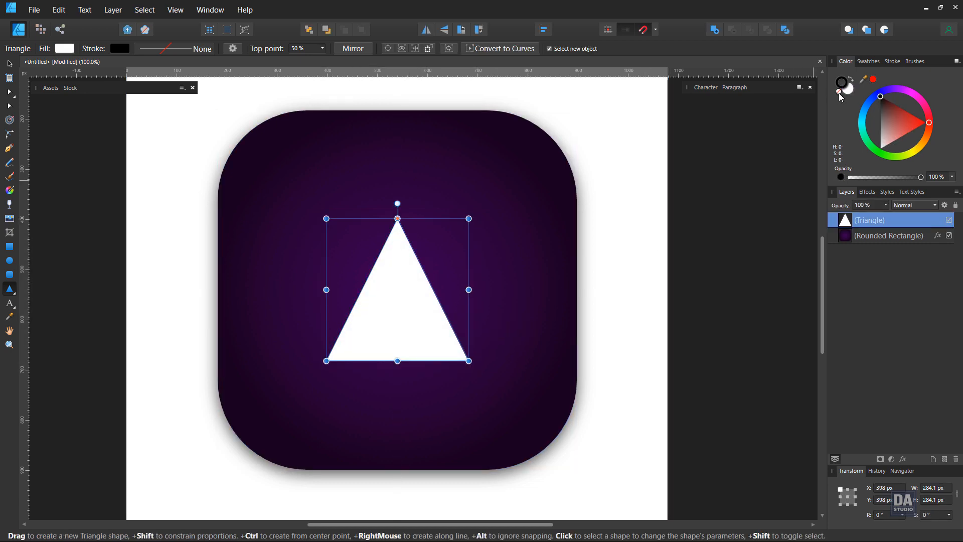
click(839, 94)
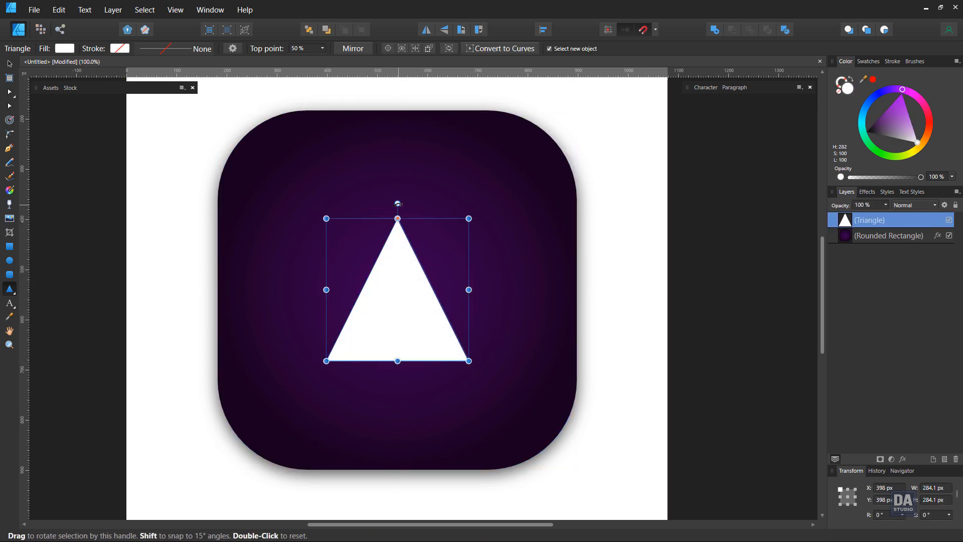
Rotate the triangle to -90° so it points right, and resize it to about 365 × 303 px.
drag(397, 203, 500, 288)
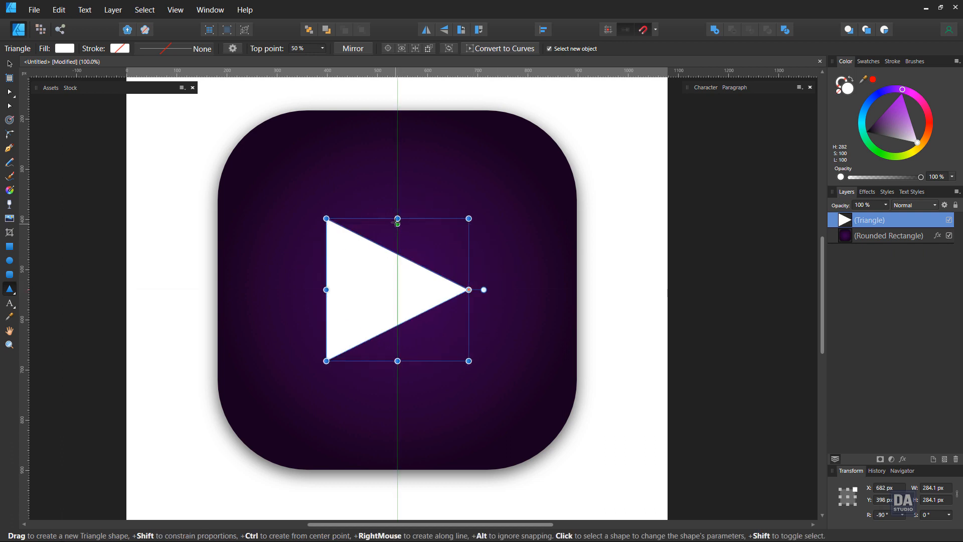
drag(397, 218, 396, 212)
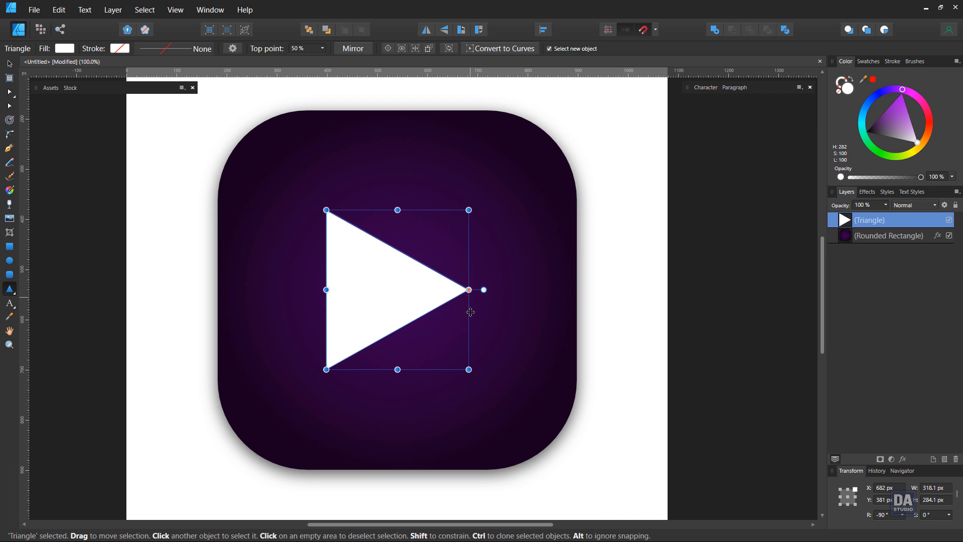
drag(452, 338, 458, 309)
key(ctrl+z)
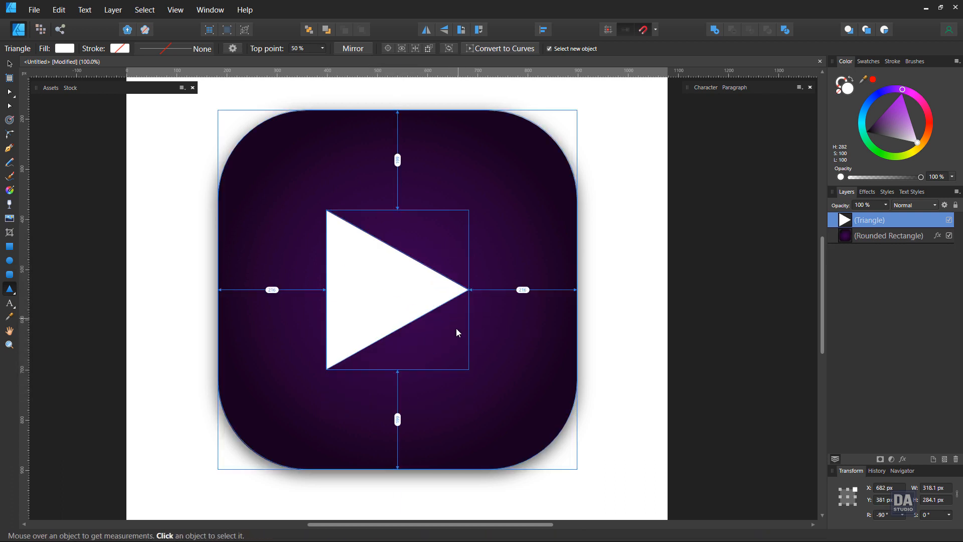
drag(469, 369, 480, 381)
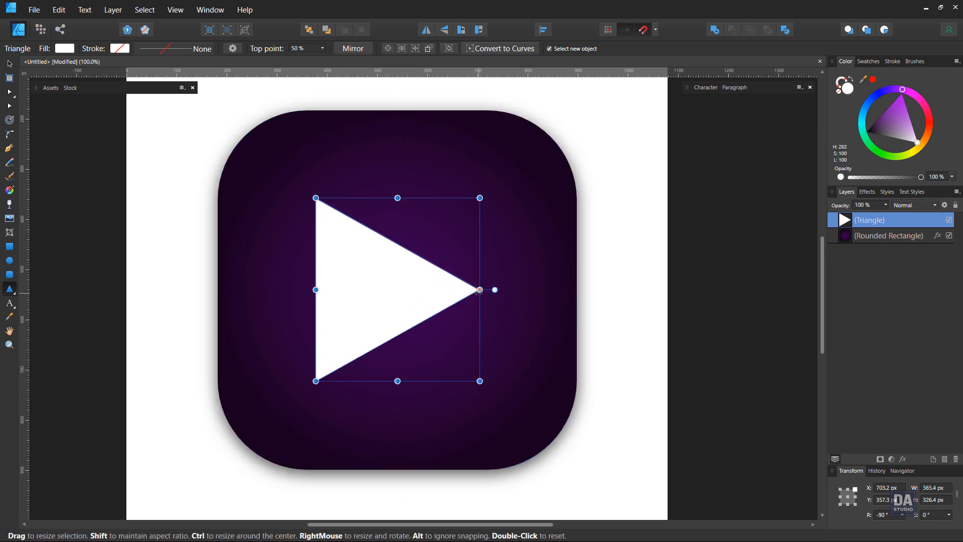
mouse_move(479, 289)
mouse_down()
mouse_move(499, 289)
mouse_move(468, 289)
mouse_up()
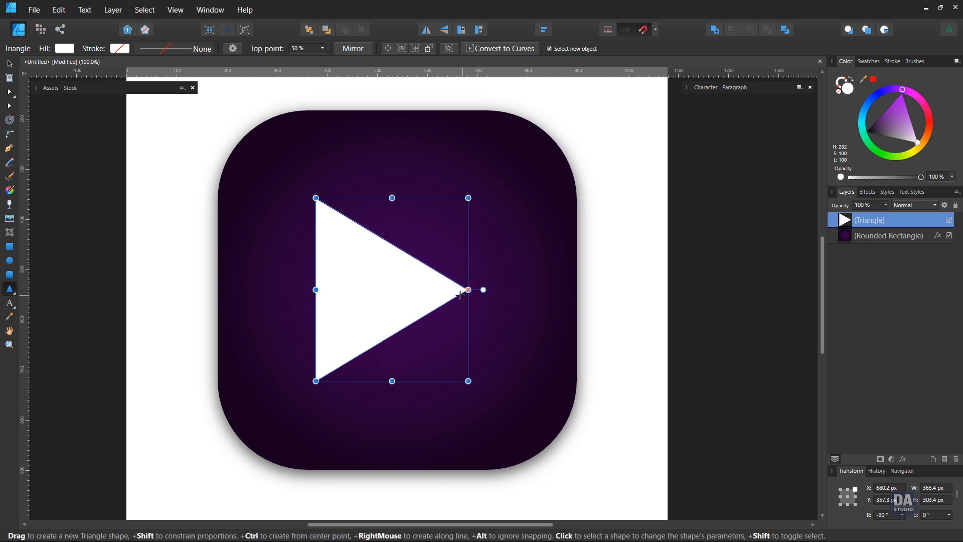
Shift the white triangle slightly right and down, and reduce it to about 348 × 297 px.
key(v)
drag(391, 291, 415, 299)
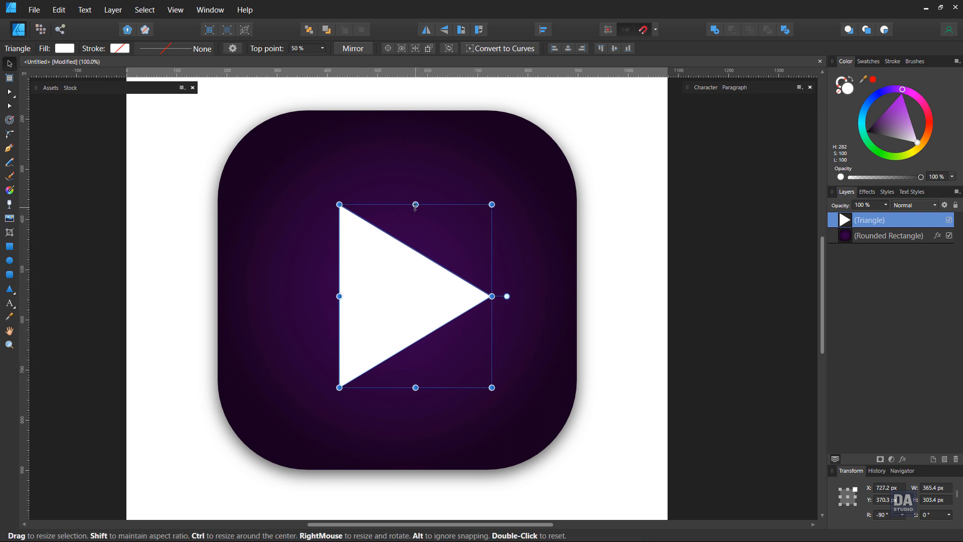
drag(415, 205, 415, 210)
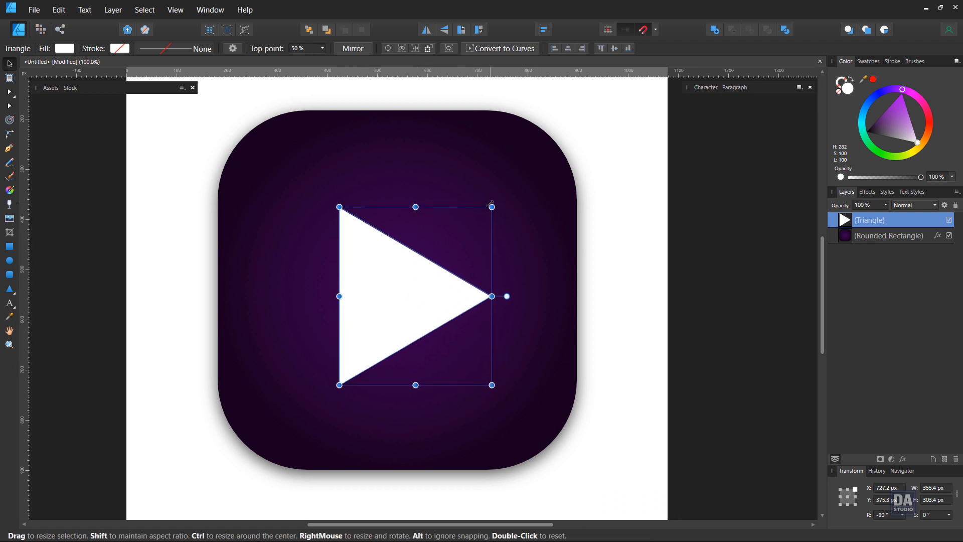
drag(492, 209, 484, 204)
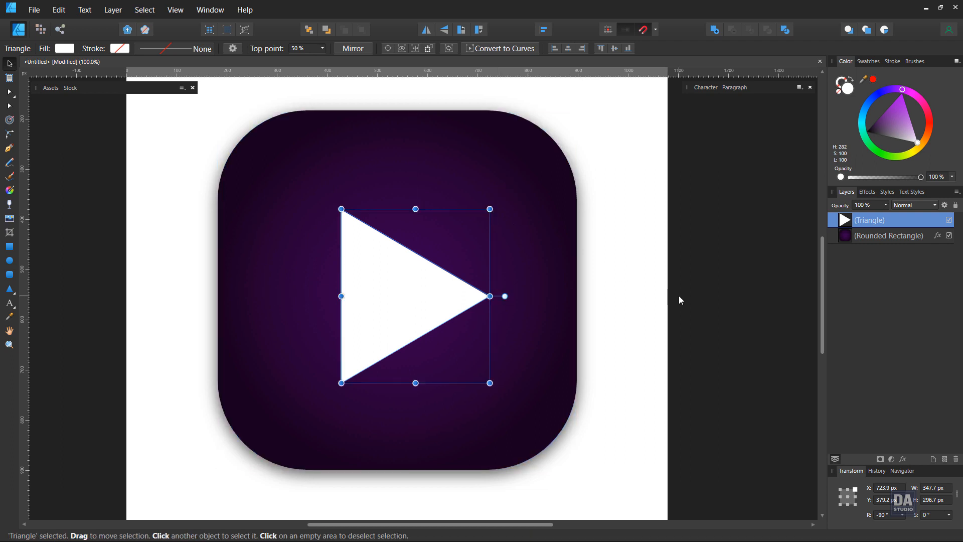
click(679, 296)
Duplicate the white triangle and fill the copy with light grey (S 0, L 79).
click(440, 283)
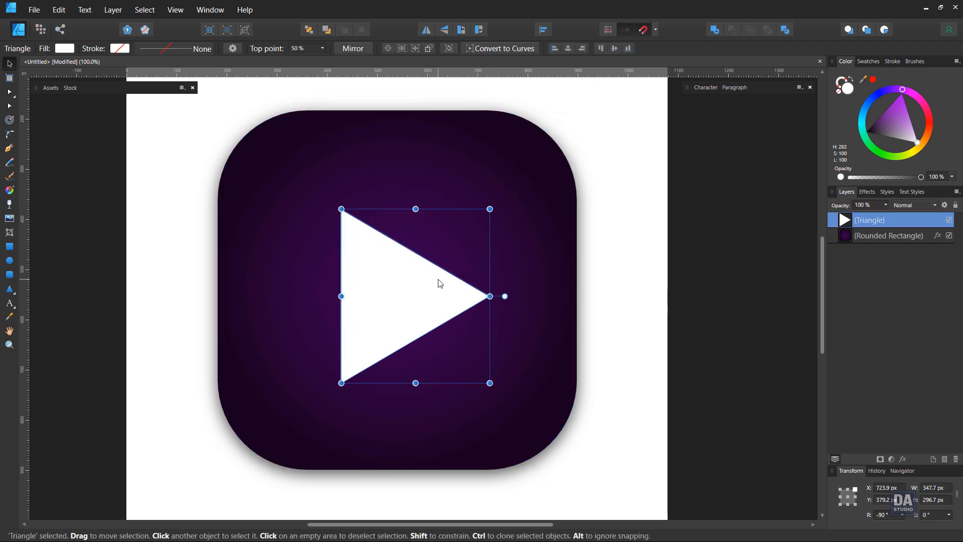
right_click(910, 223)
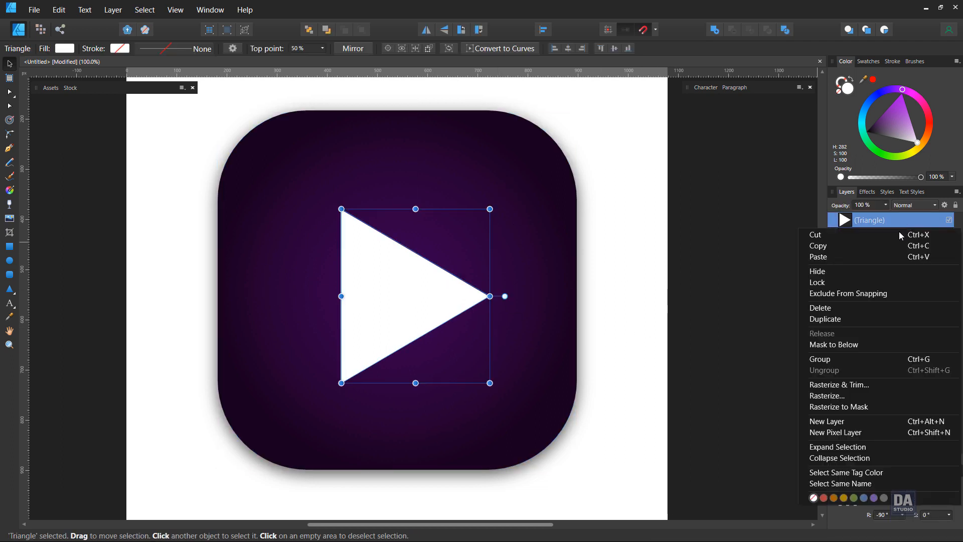
click(845, 317)
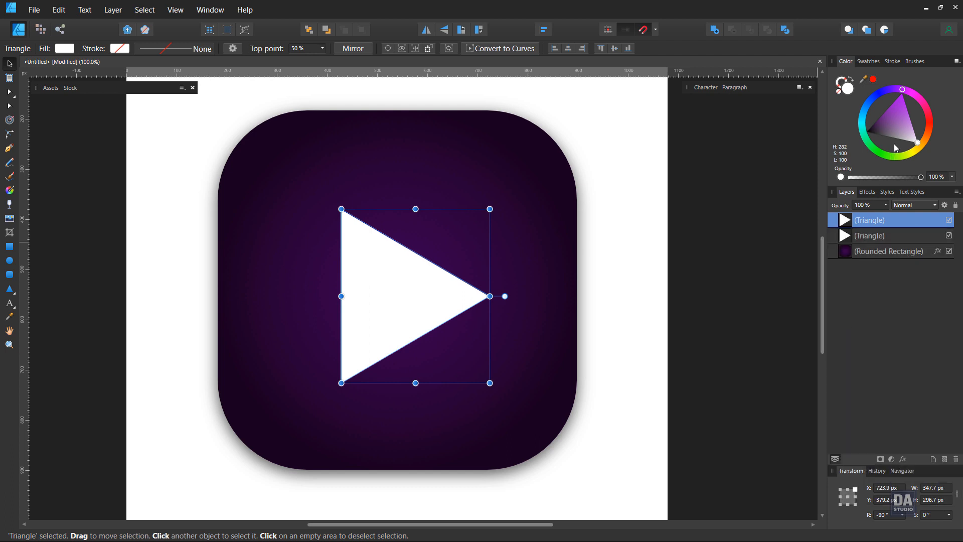
drag(894, 142, 907, 149)
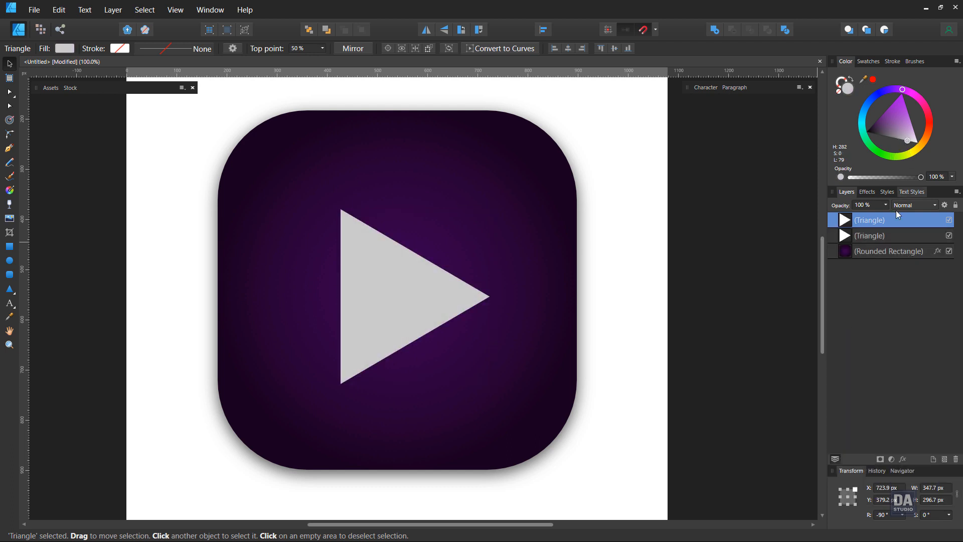
Shrink the grey triangle to about 274 × 234 px and place it overlapping the white triangle's left edge.
drag(400, 292, 386, 298)
drag(457, 380, 443, 364)
drag(397, 314, 394, 315)
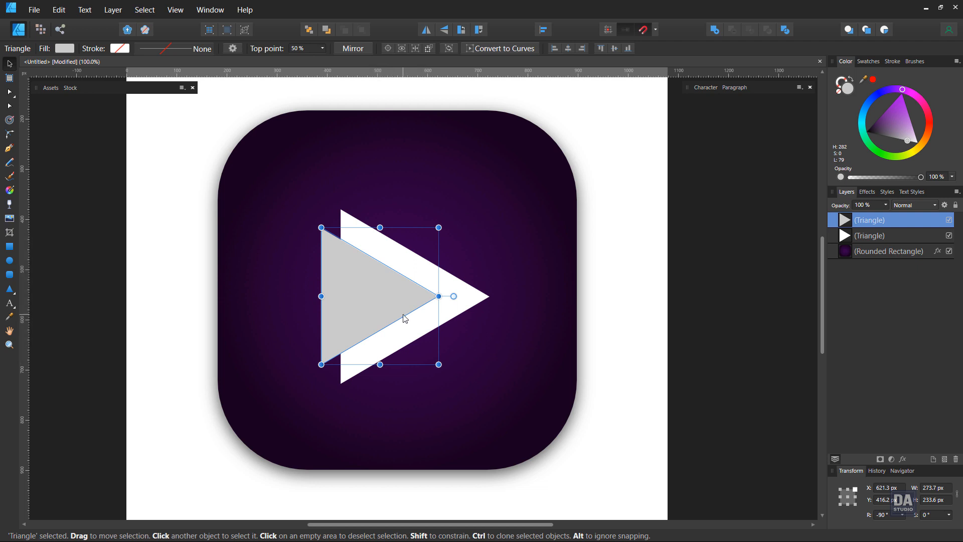
Copy the grey and white triangles together to the left, partly outside the rounded rectangle.
shift+click(414, 331)
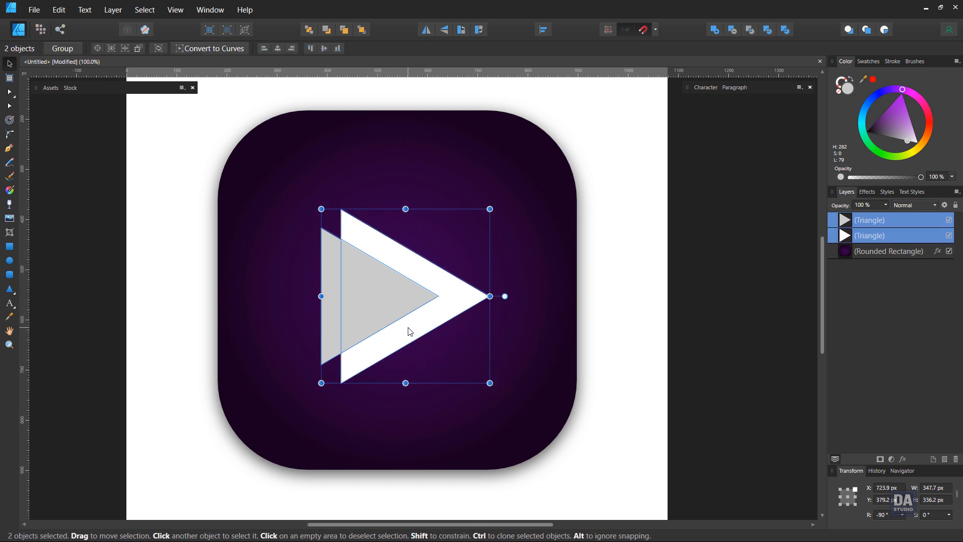
click(690, 325)
click(404, 301)
shift+click(448, 319)
drag(430, 318, 275, 319)
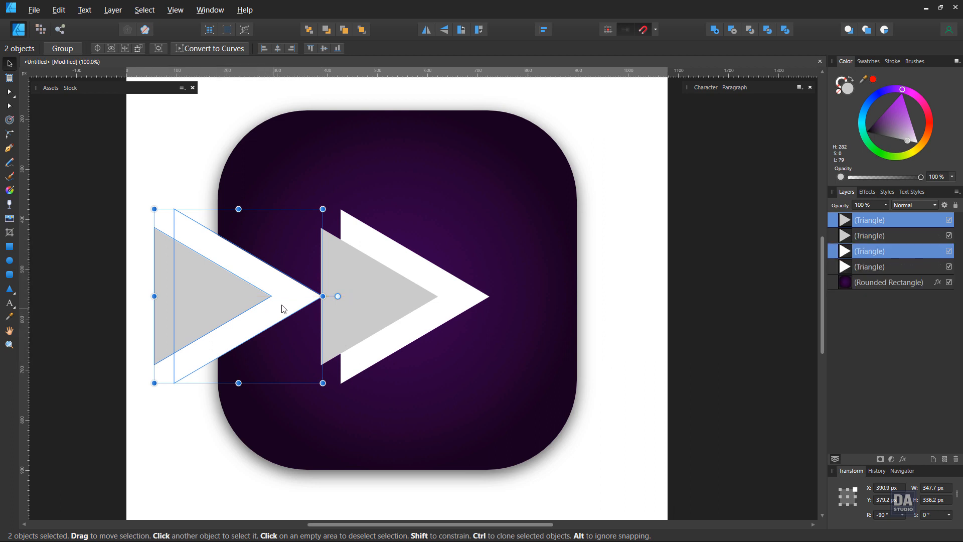
Divide the copied pair of triangles and delete the resulting outer white piece.
click(786, 32)
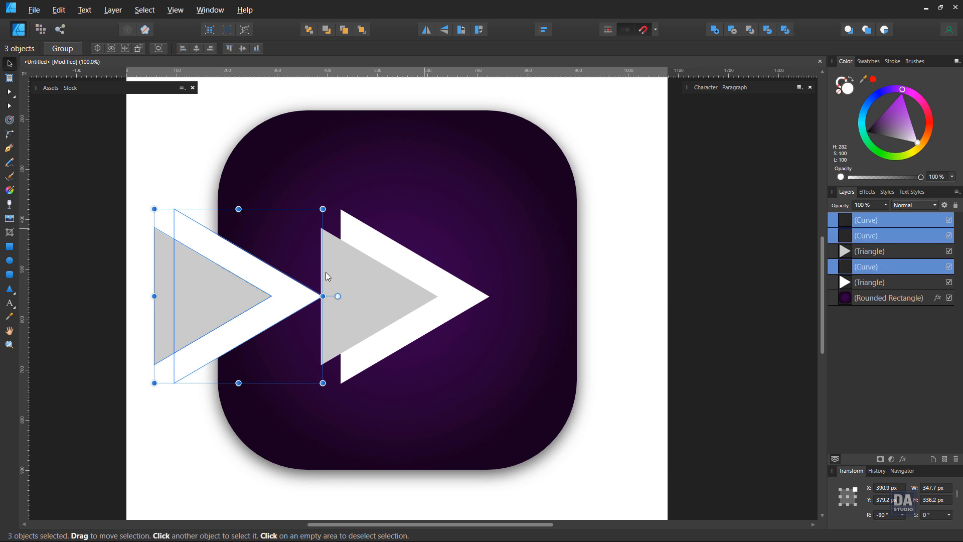
click(277, 308)
key(Delete)
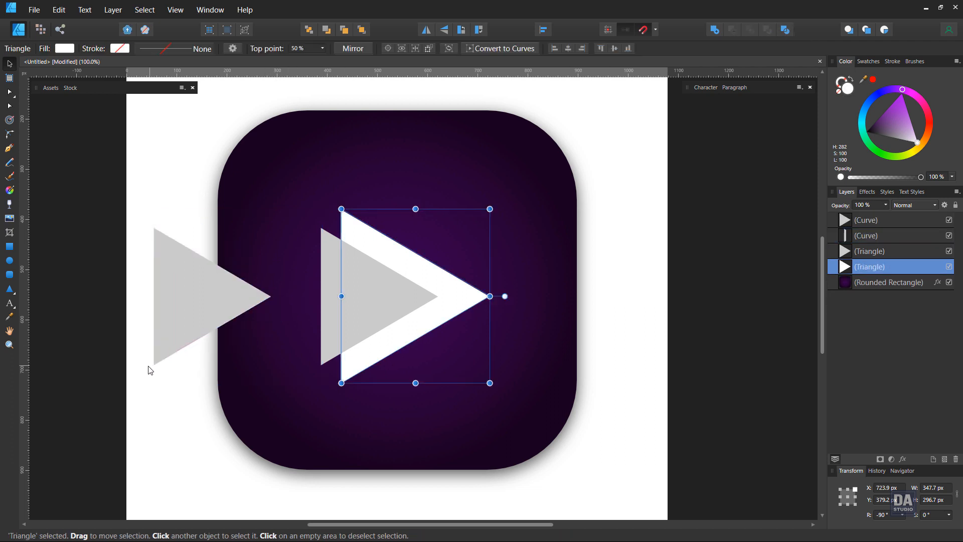
Replace the original grey triangle with the divided inner grey piece, aligned flush with the white triangle's left edge.
click(146, 367)
click(199, 336)
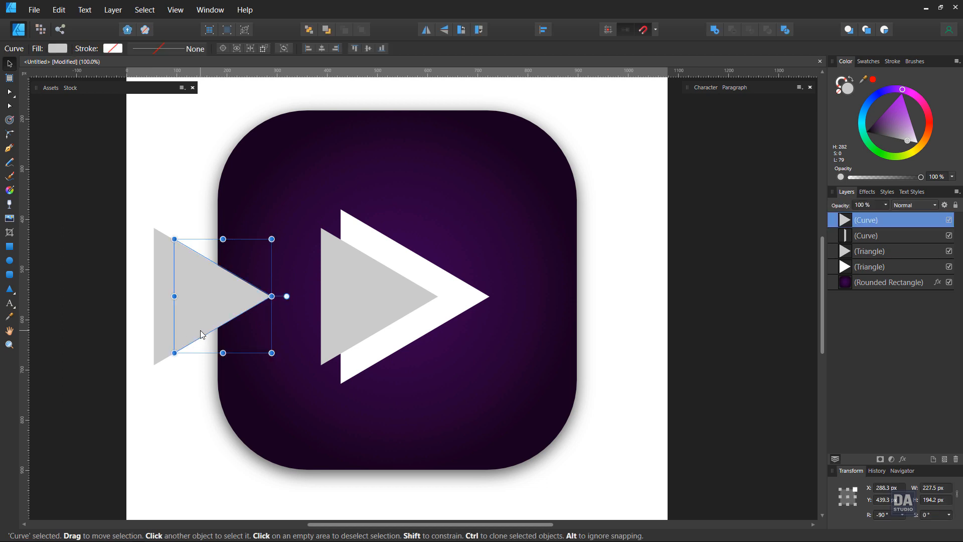
drag(211, 326, 329, 325)
click(390, 321)
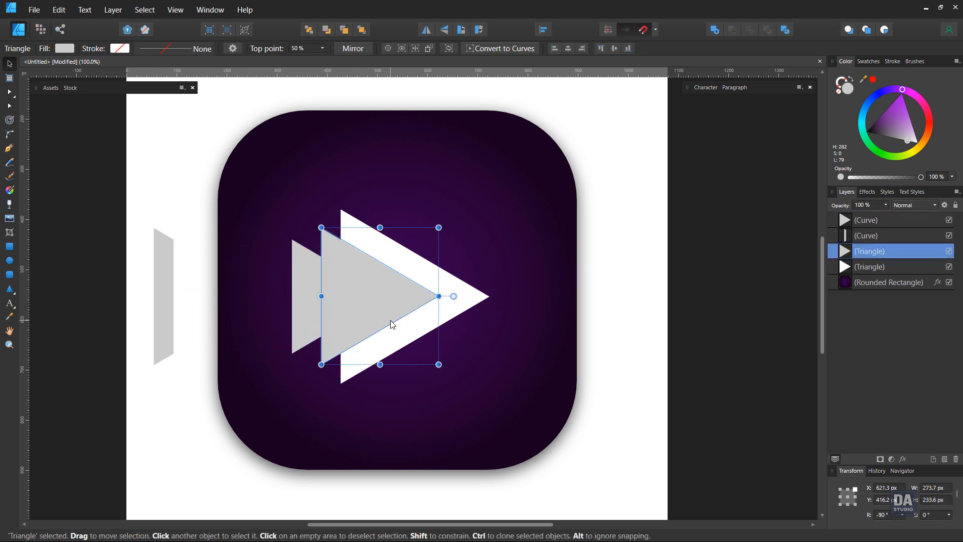
key(Delete)
click(336, 309)
drag(336, 309, 369, 306)
Delete the leftover grey strip left of the icon and clear the selection.
click(170, 310)
key(Delete)
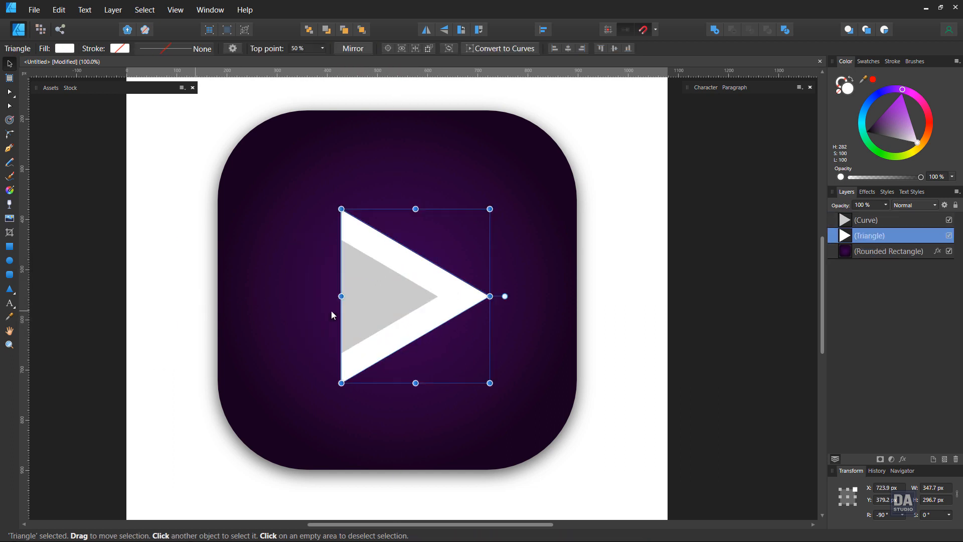
click(684, 313)
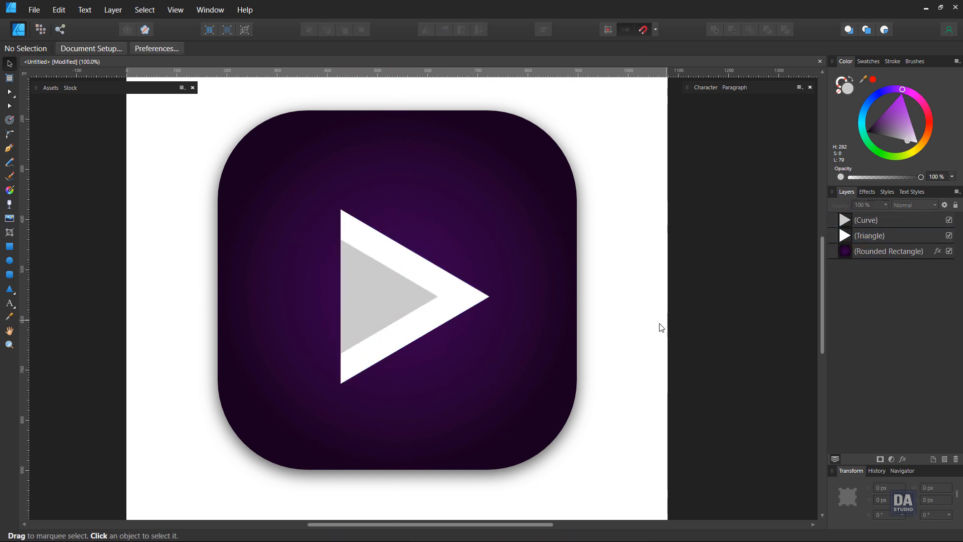
Fill the large white triangle with the purple-pink-orange preset from the Fancy Gradient swatches.
click(462, 310)
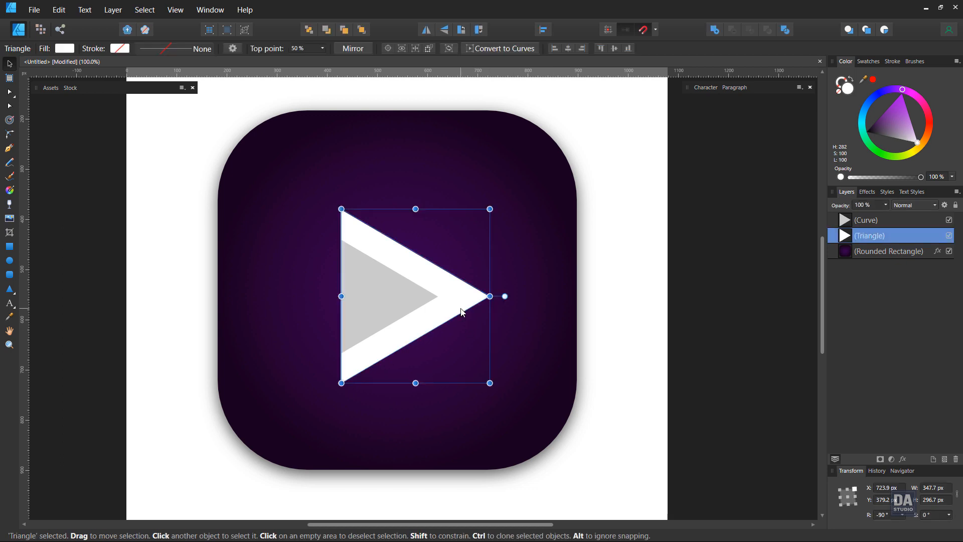
click(873, 62)
click(937, 143)
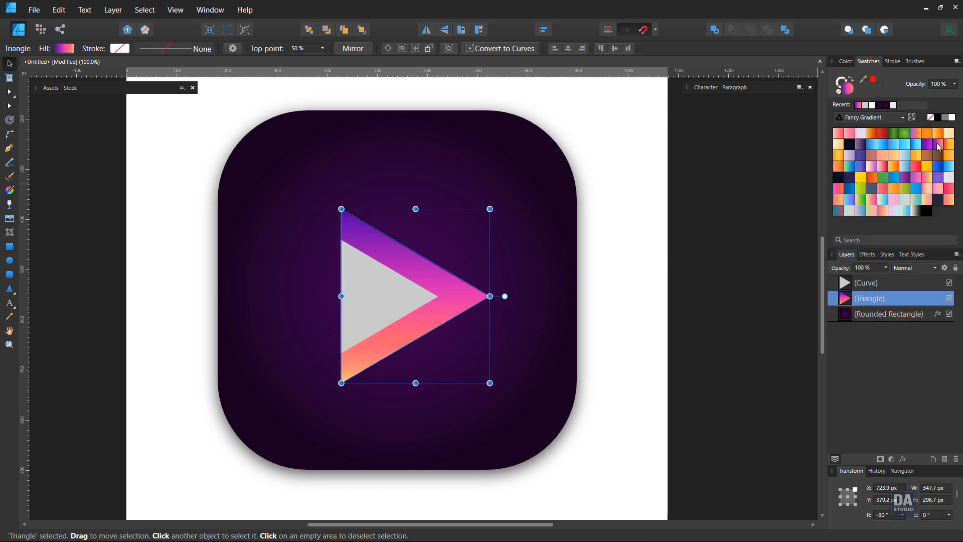
Hide the grey triangle and run the large triangle's linear gradient horizontally, with orange at the tip and purple at the flat edge.
click(949, 284)
key(g)
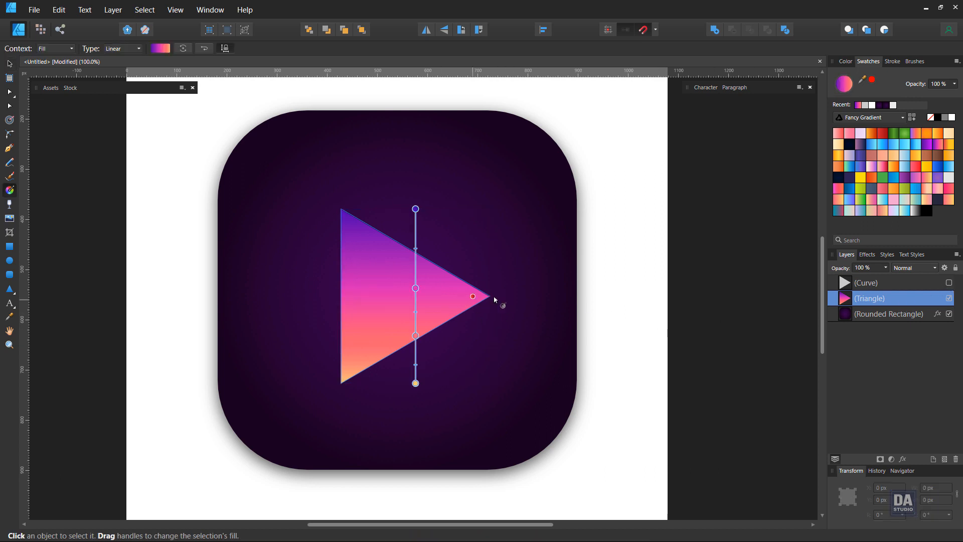
drag(492, 297, 334, 296)
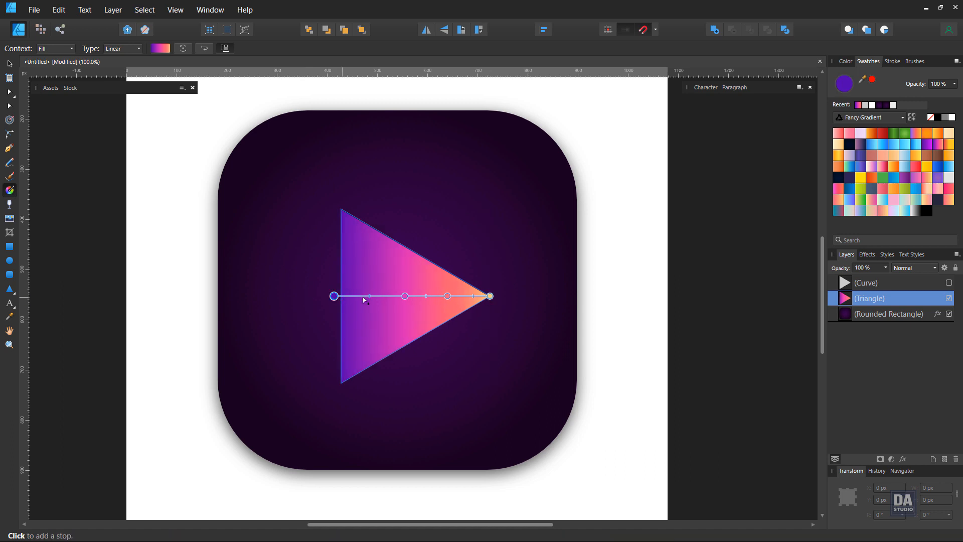
Remove the coral stop from the large triangle's gradient and reposition the pink stop slightly toward the purple side of the middle.
drag(404, 296, 426, 296)
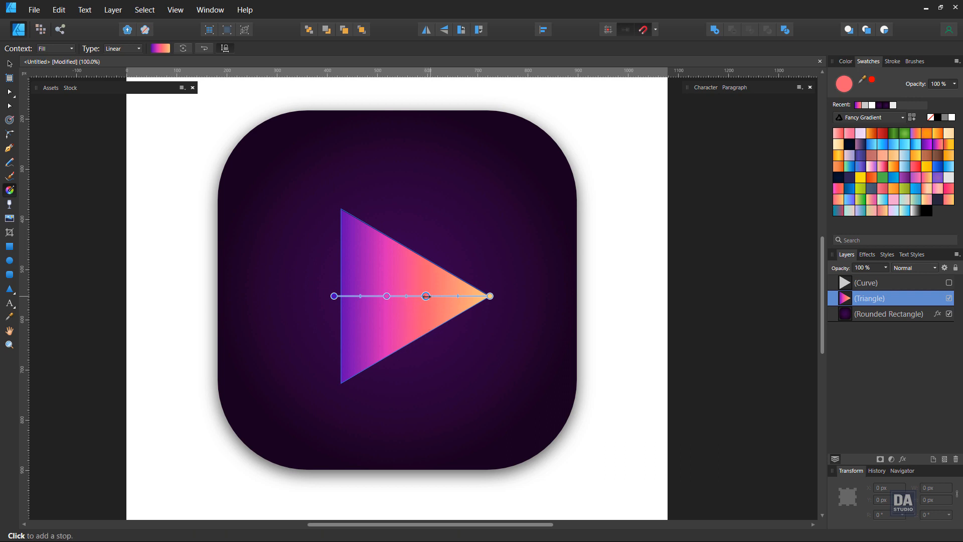
click(155, 49)
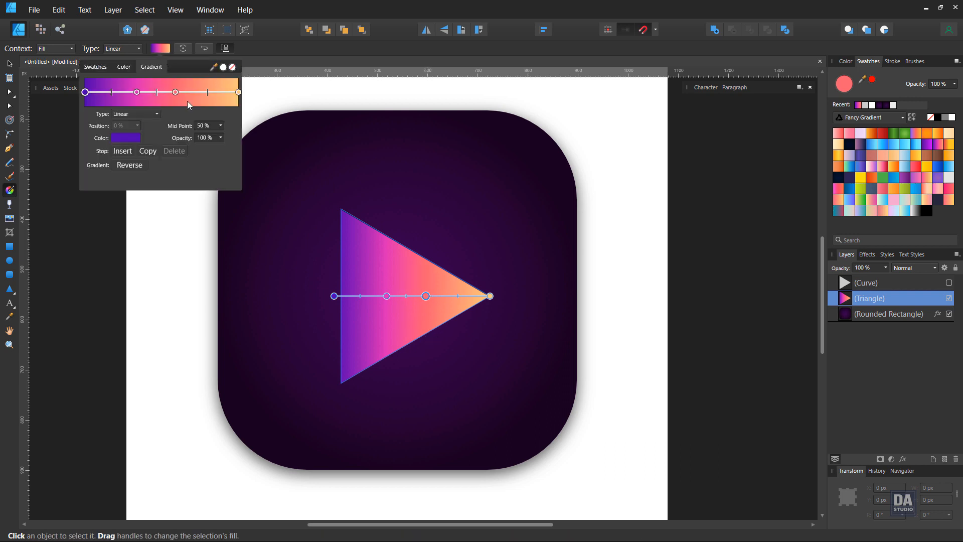
click(175, 92)
key(Delete)
drag(137, 93, 189, 93)
Recolor the gradient's end stop to golden yellow (H 43, S 100, L 65) and its start stop to deep purple (H 266, S 100, L 27).
click(239, 92)
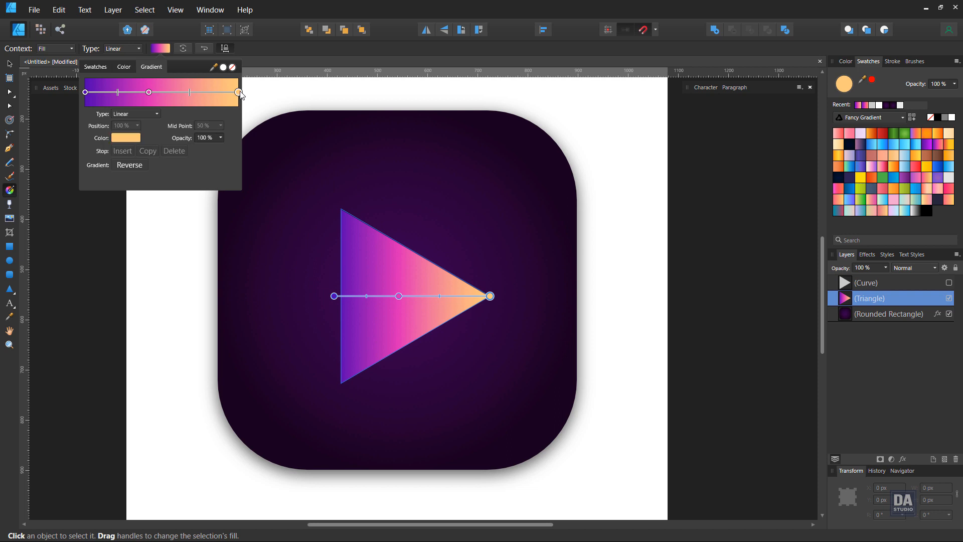
click(137, 137)
drag(141, 222, 156, 231)
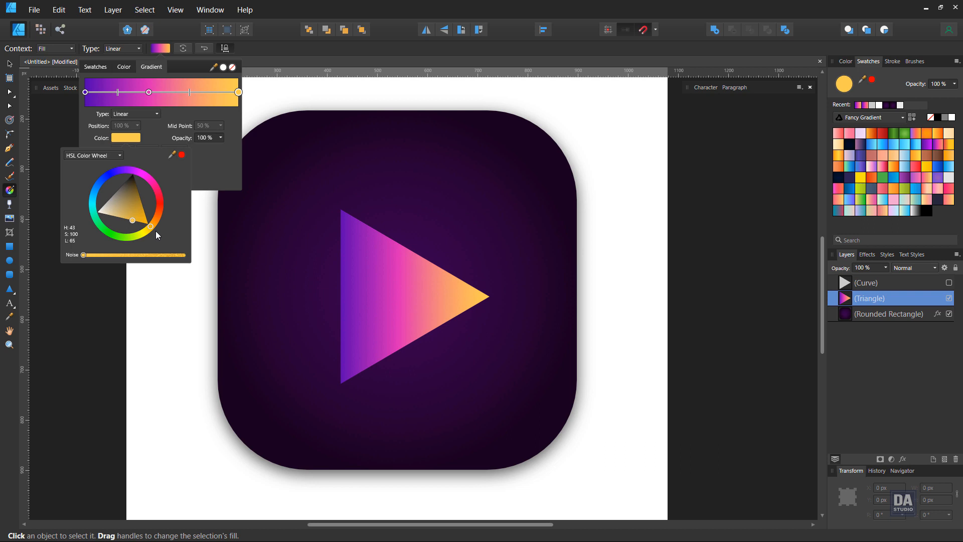
click(85, 92)
click(115, 137)
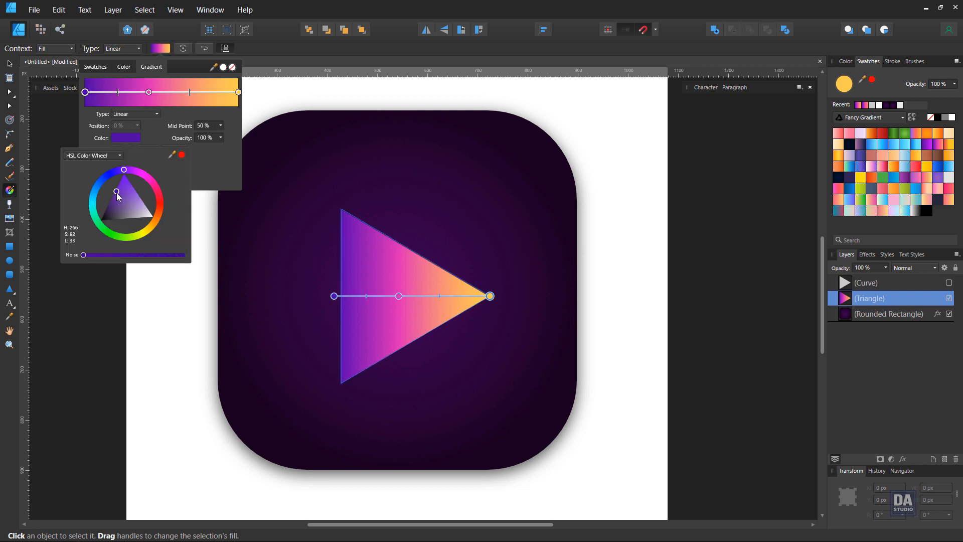
drag(117, 193, 113, 198)
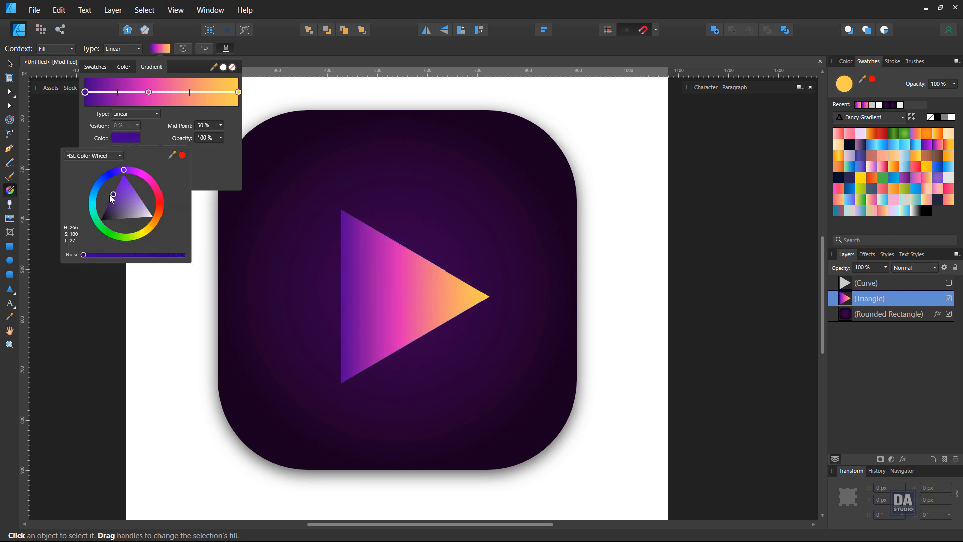
Set the pink middle stop to position 48% with color H 313, S 72, L 44, and make the grey triangle visible again.
drag(152, 92, 159, 96)
click(126, 138)
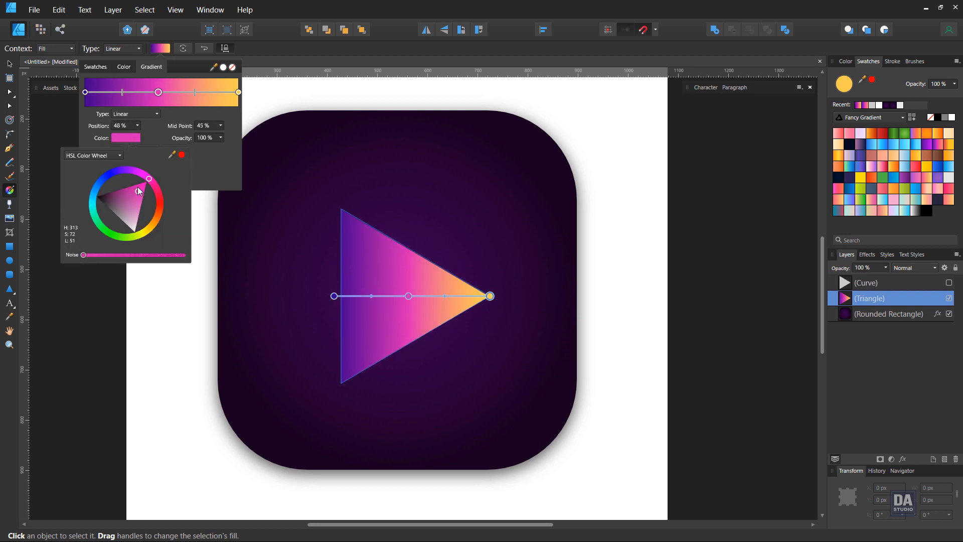
drag(139, 191, 134, 191)
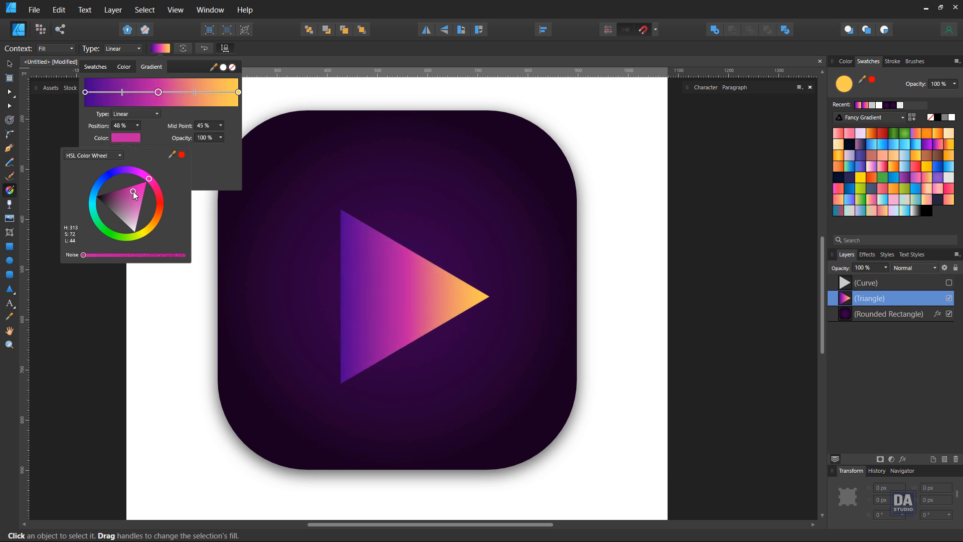
mouse_move(194, 92)
mouse_down()
mouse_move(202, 92)
mouse_move(194, 93)
mouse_up()
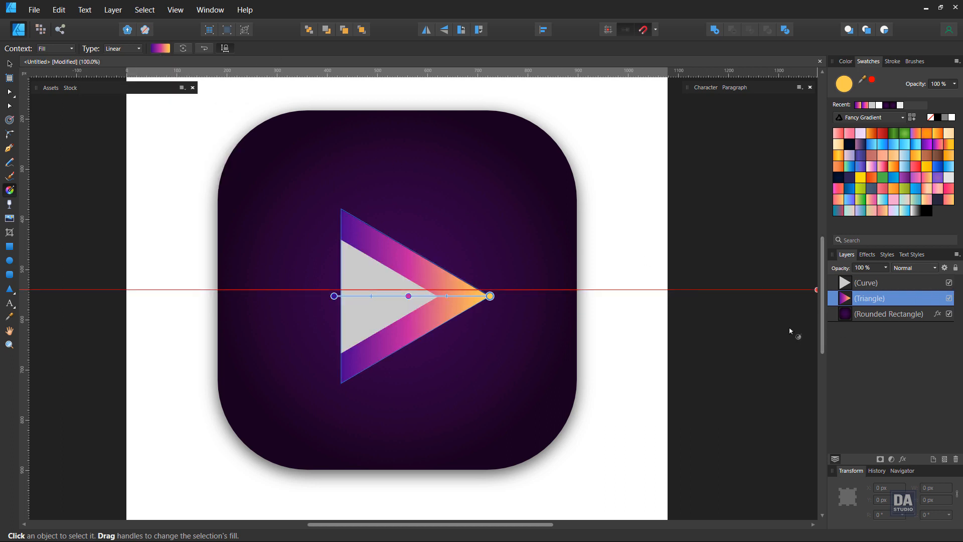
click(10, 64)
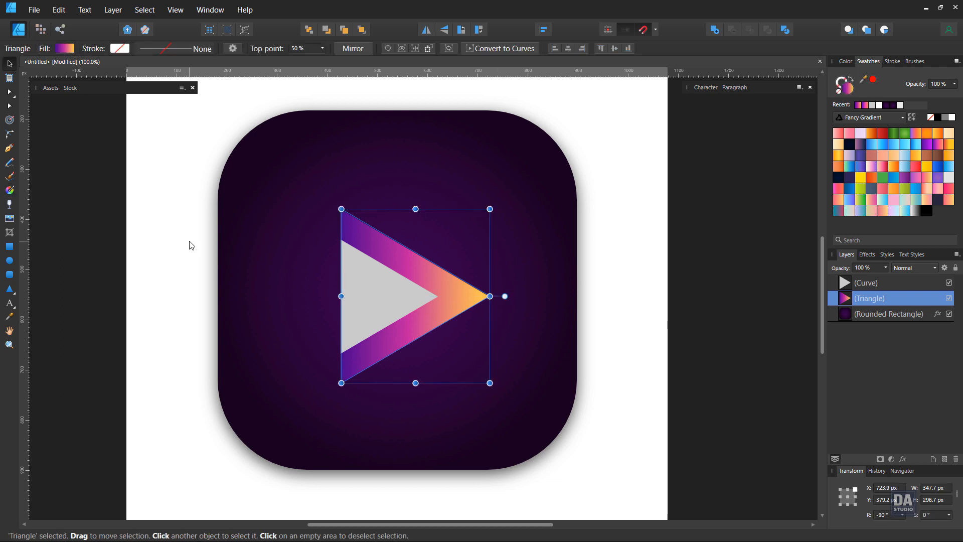
click(191, 245)
Fill the small grey triangle with the white-to-transparent preset from the Fancy Gradient swatches.
click(389, 297)
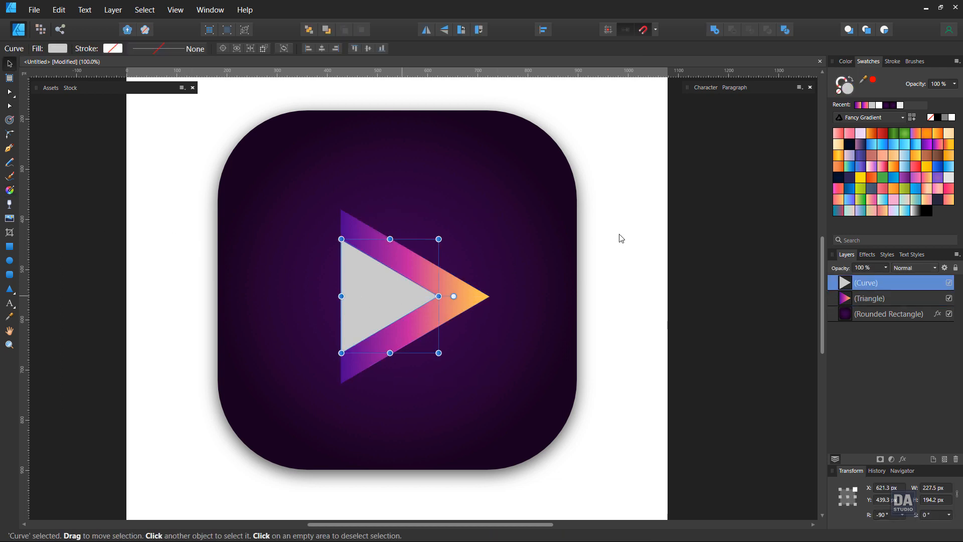
click(915, 214)
click(657, 322)
click(384, 319)
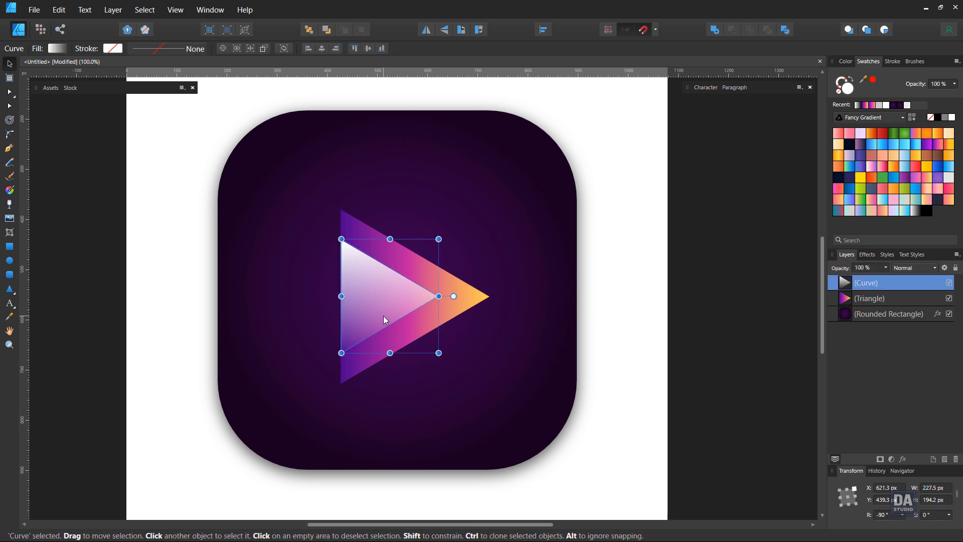
Run the small triangle's gradient horizontally, white beyond its tip and fading to transparent at its flat edge.
key(g)
drag(453, 306, 294, 307)
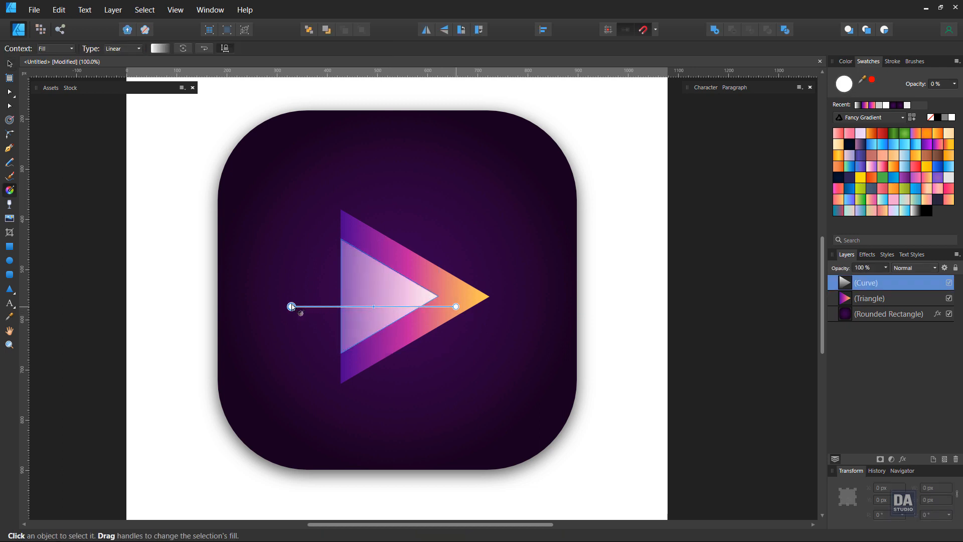
drag(382, 205, 365, 347)
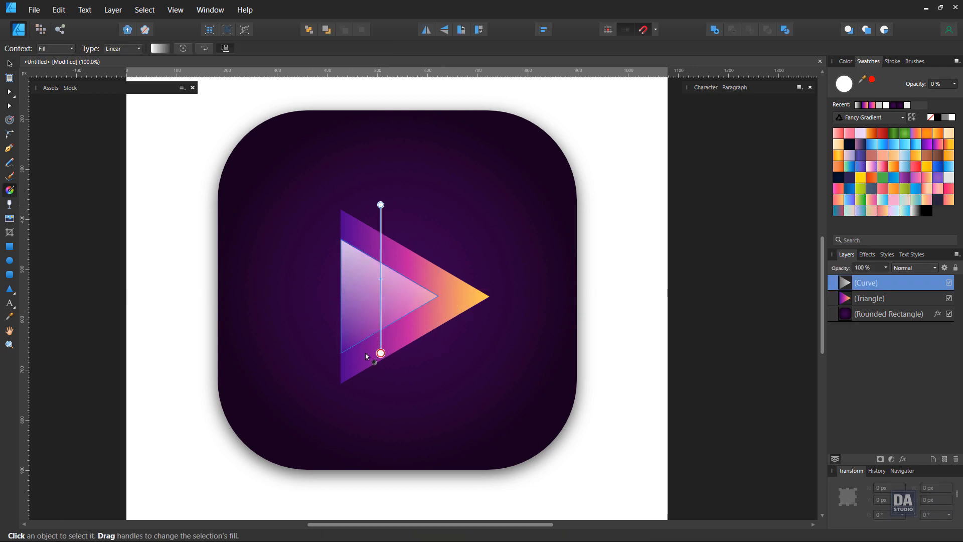
drag(477, 291, 335, 305)
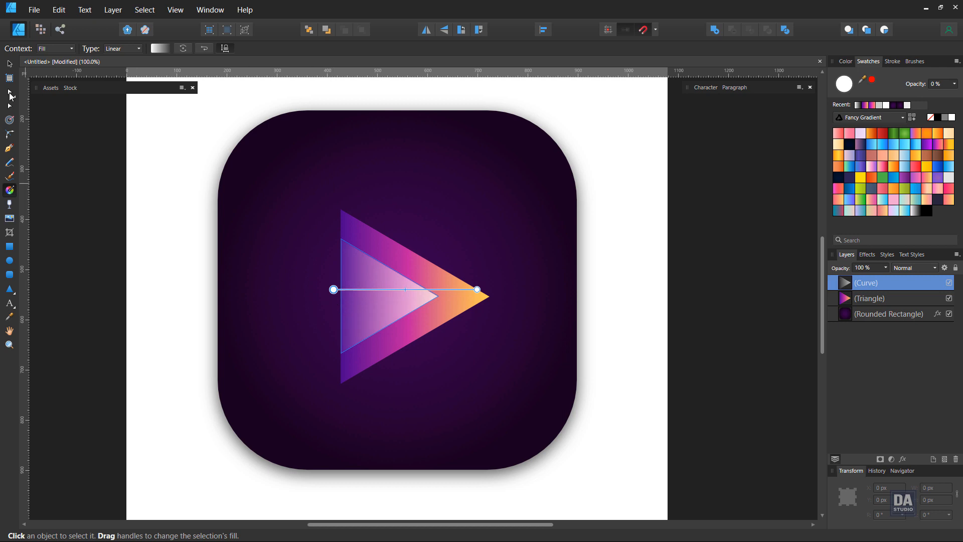
key(v)
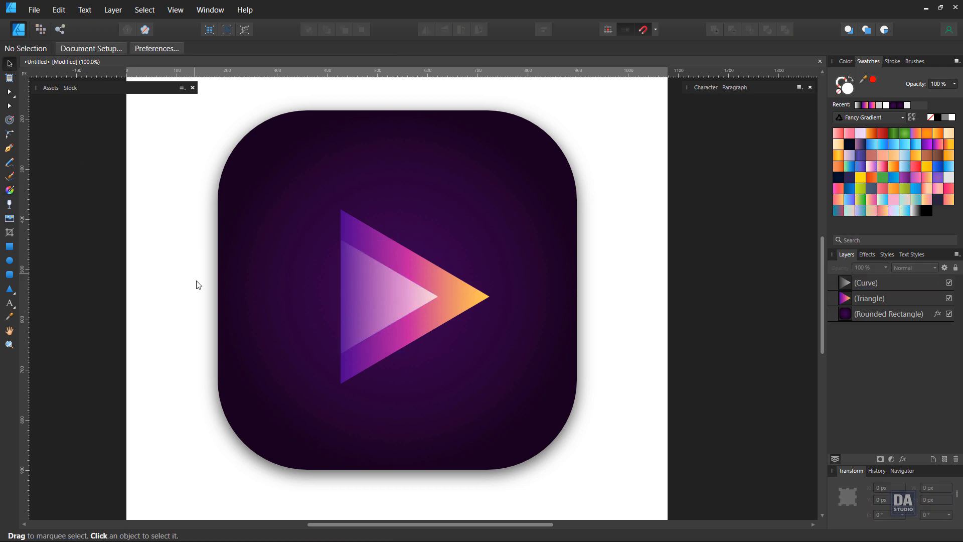
Duplicate the small translucent triangle and apply a Gaussian Blur with a 32.2 px radius to the lower copy.
click(406, 312)
right_click(912, 291)
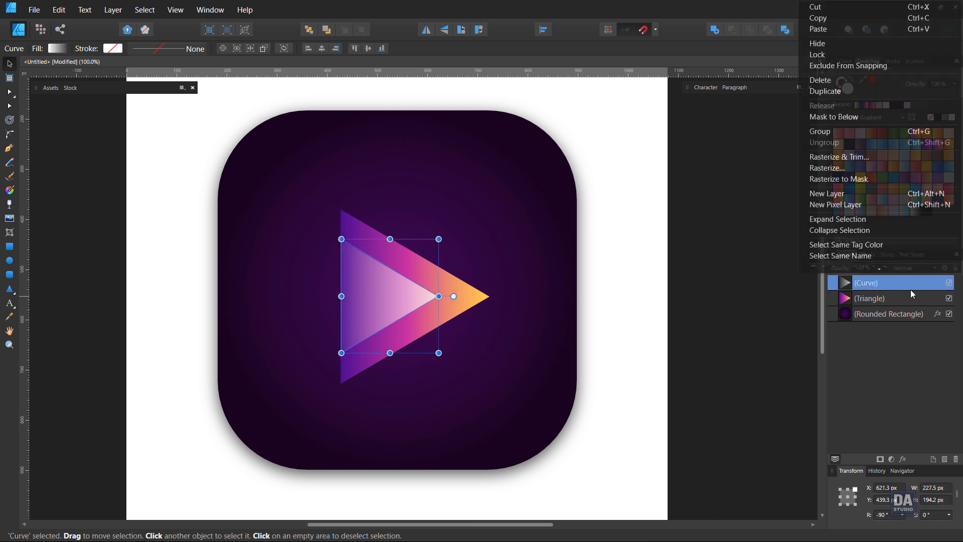
click(869, 92)
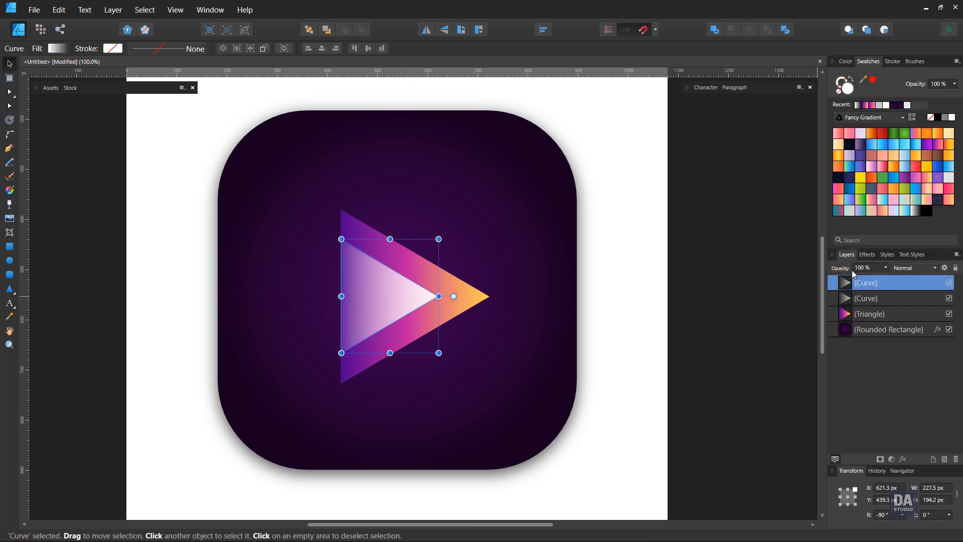
click(867, 299)
click(903, 459)
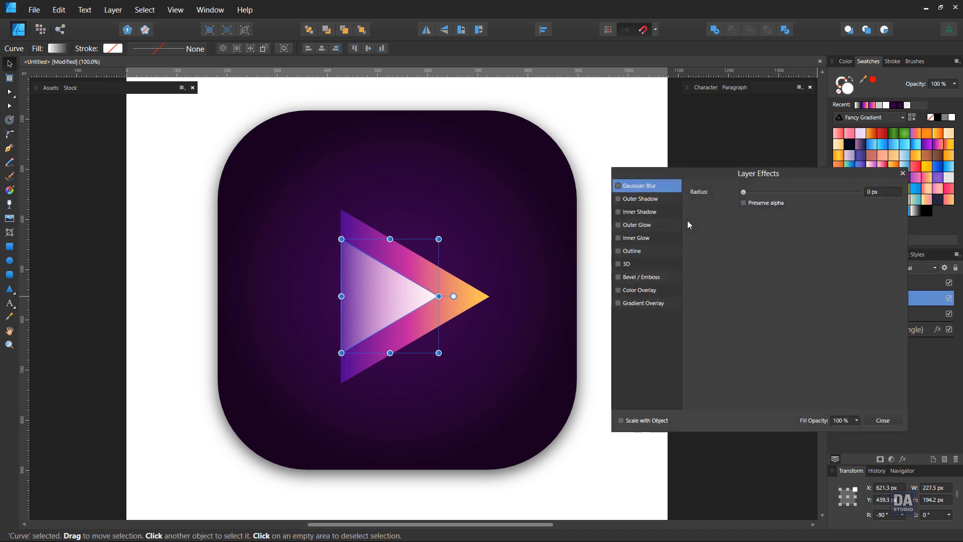
drag(748, 191, 820, 192)
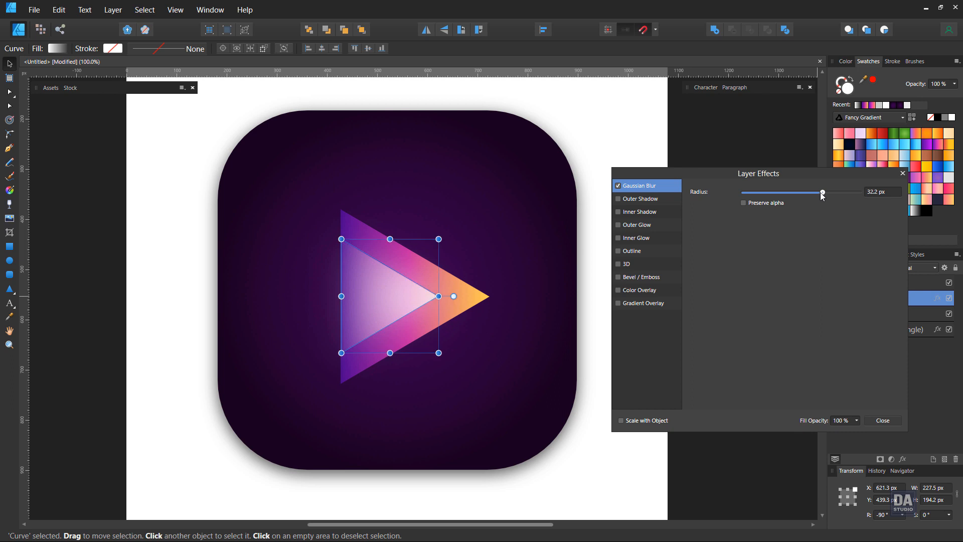
click(882, 421)
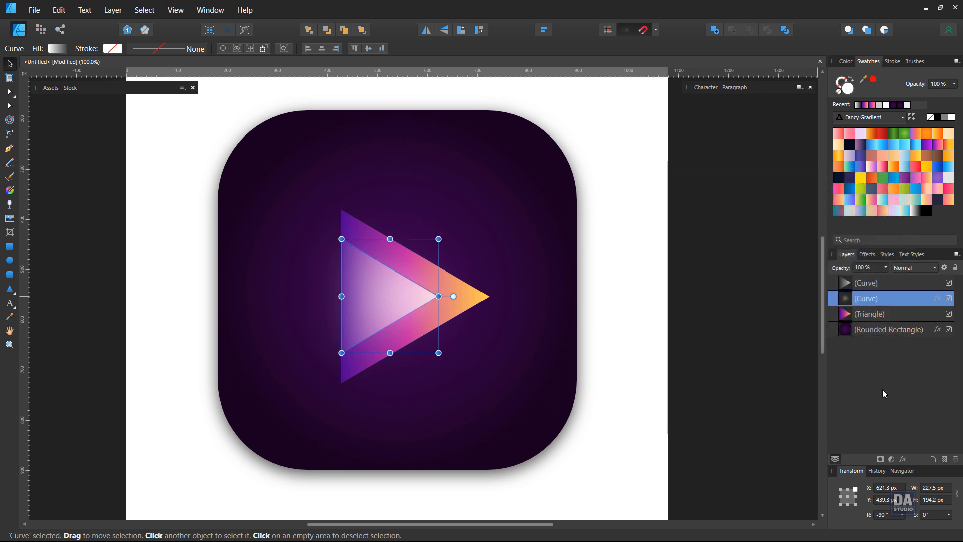
Set the blurred triangle's blend mode to Overlay and toggle its visibility to compare the effect.
click(915, 269)
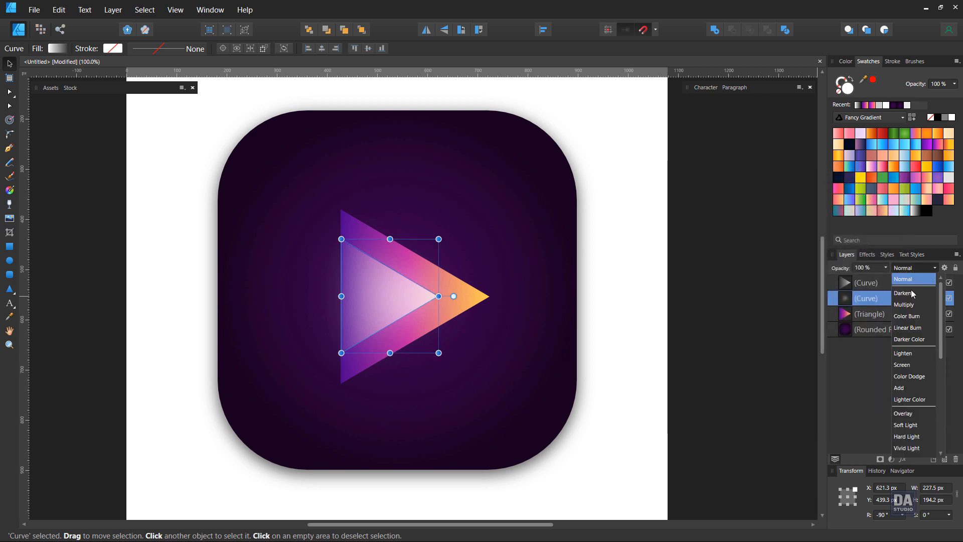
click(902, 414)
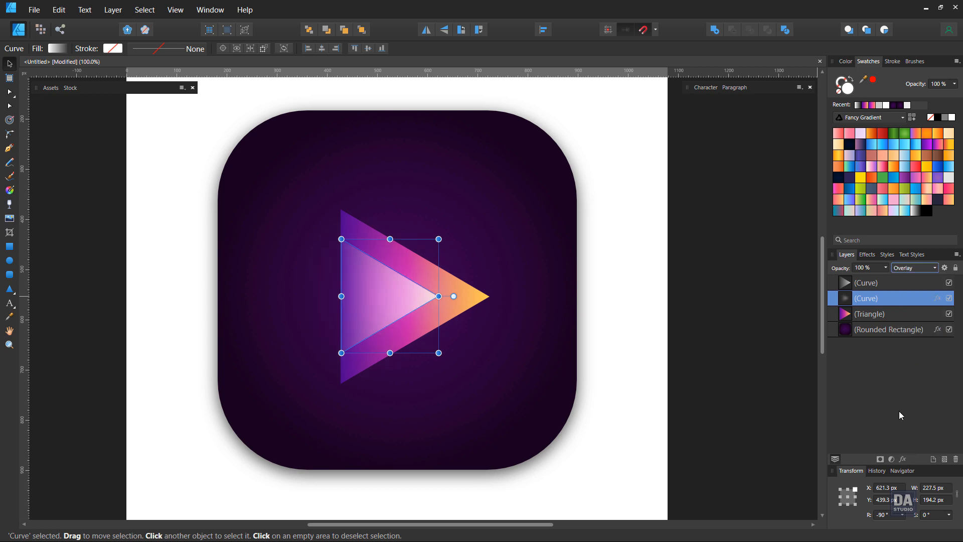
click(711, 383)
click(951, 300)
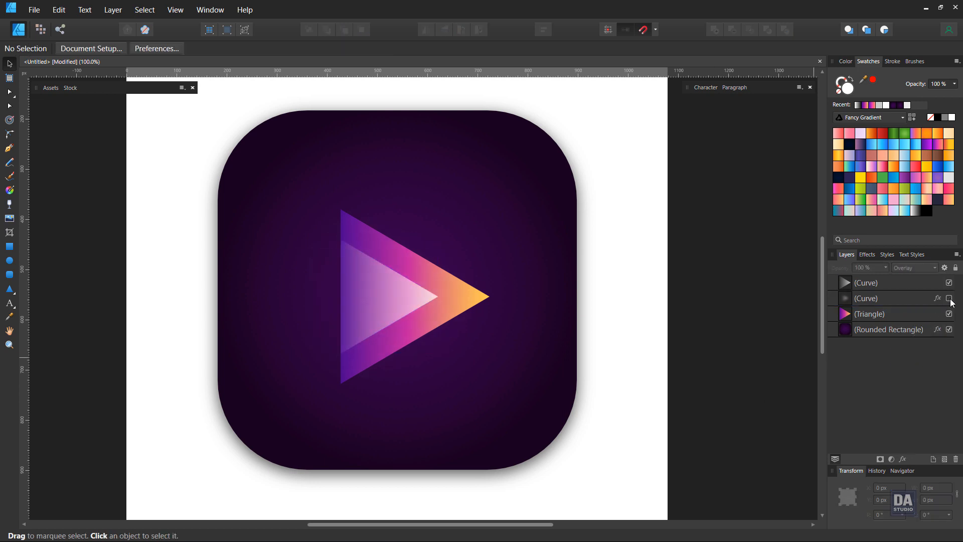
click(951, 300)
click(951, 300)
click(951, 300)
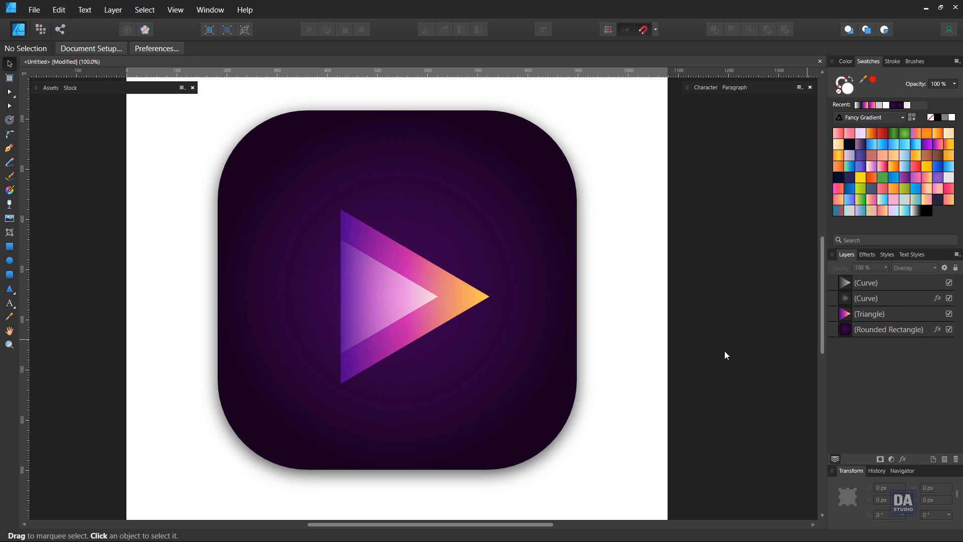
Draw a rectangle about 296.7 by 173.8 px covering the upper half of the large triangle, from its tip to its upper corner.
drag(402, 322, 473, 322)
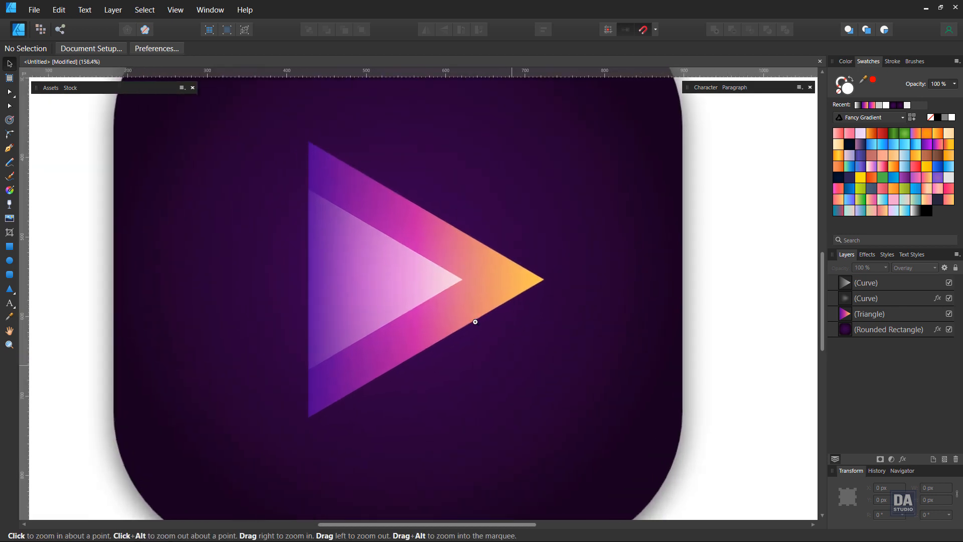
click(12, 251)
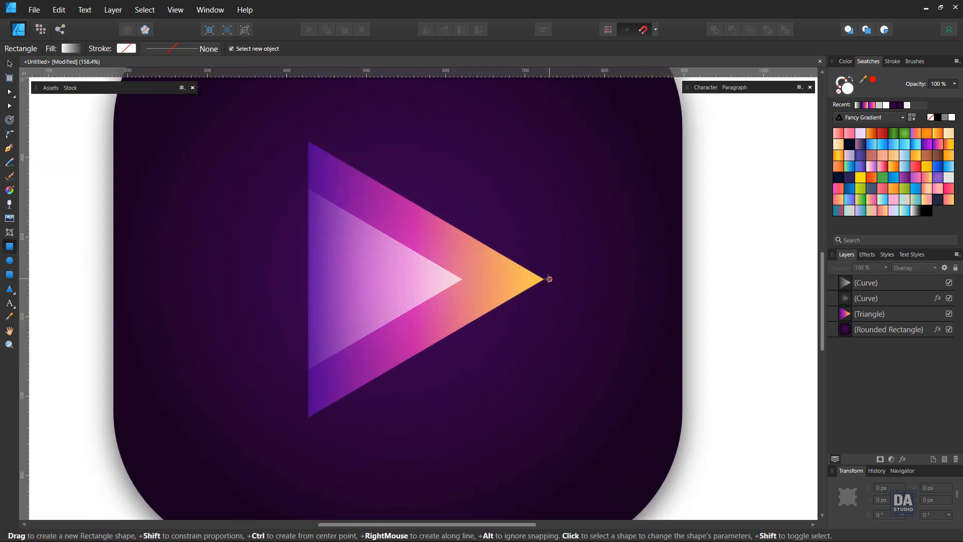
drag(544, 279, 308, 140)
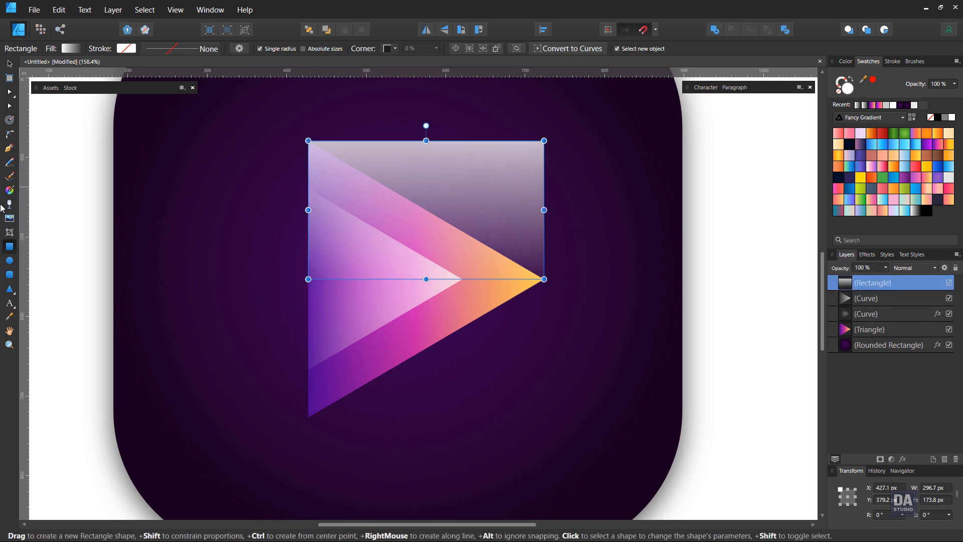
Run the rectangle's gradient vertically, white at its lower edge and fading to transparent above its upper edge.
click(10, 190)
drag(438, 274, 438, 115)
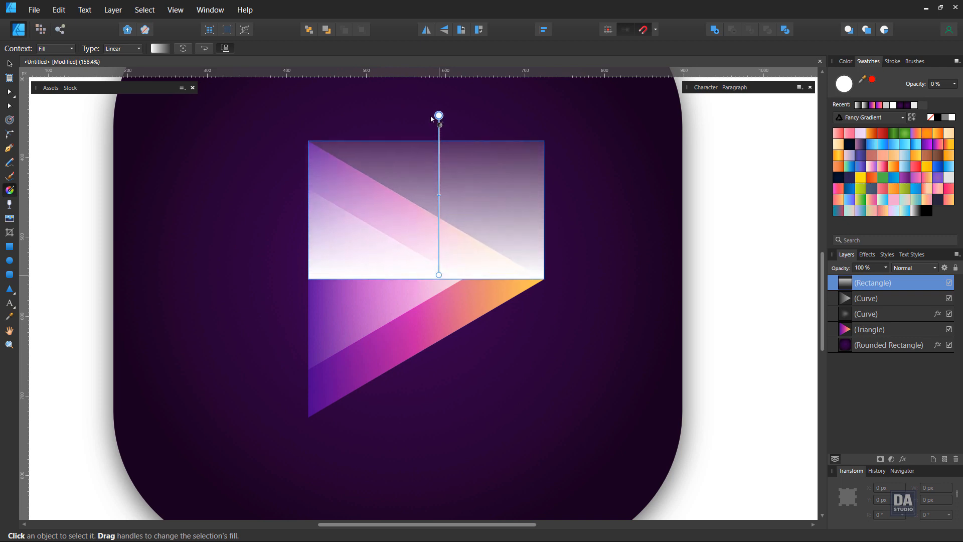
click(9, 64)
Clip the gradient rectangle inside the large triangle by nesting it within the triangle's layer.
key(ctrl+1)
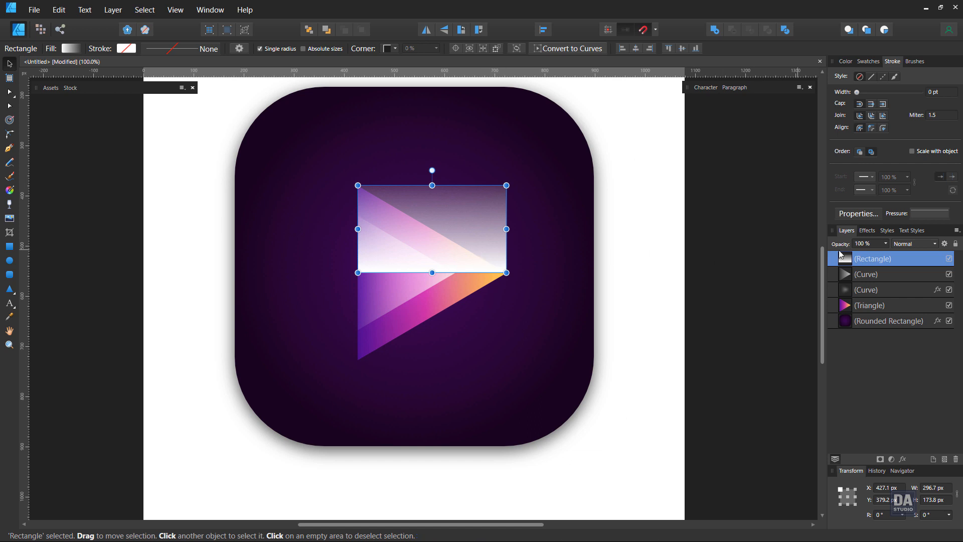
drag(883, 260, 880, 306)
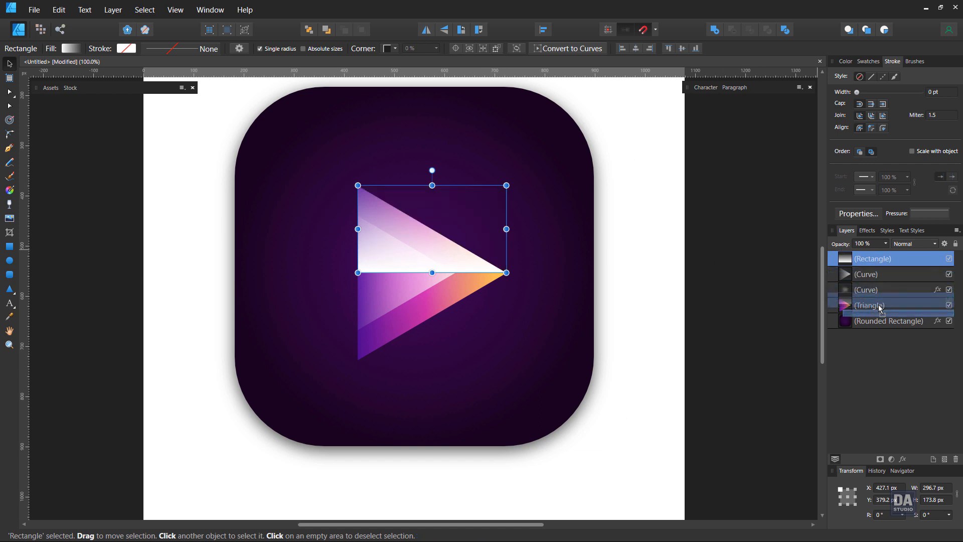
Set the opacity of the gradient rectangle clipped inside the large triangle to 25%.
click(886, 244)
drag(889, 255, 836, 261)
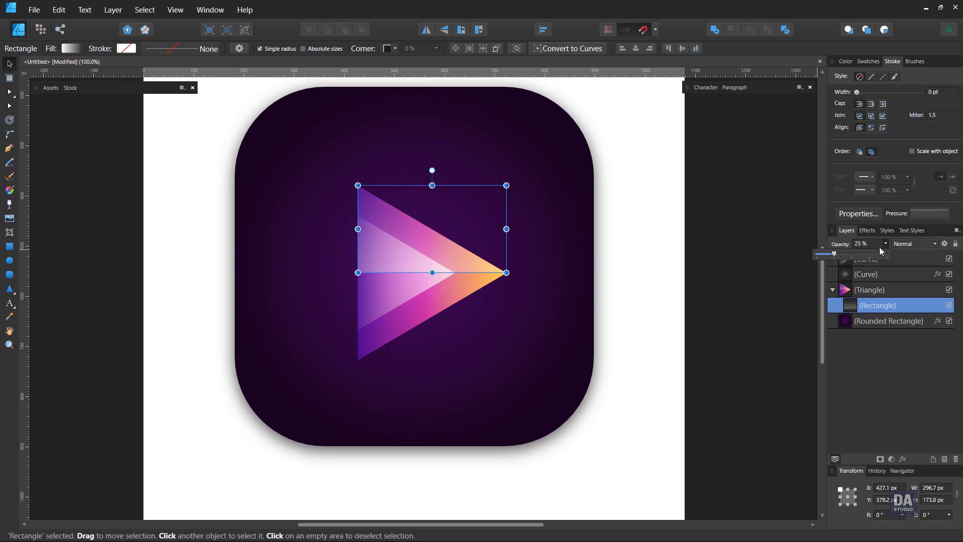
click(727, 349)
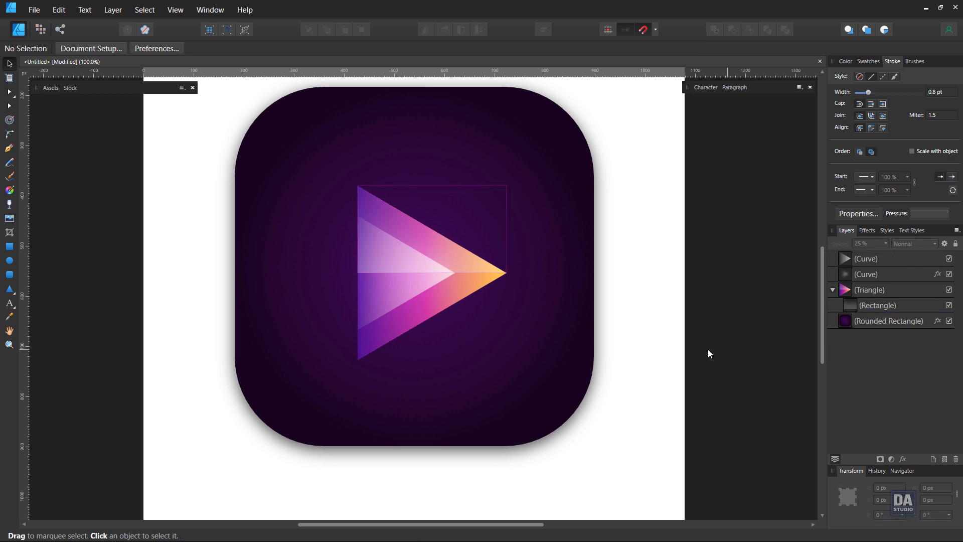
Draw a straight line about 225 px long along the small triangle's upper edge, ending at its tip, with a 0.8 pt stroke.
key(space)
drag(396, 258, 484, 260)
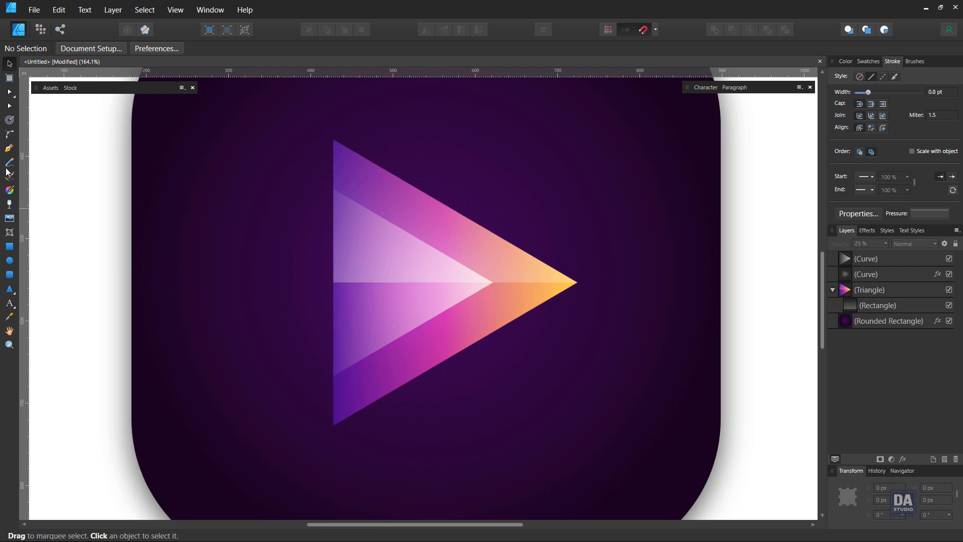
click(9, 150)
click(333, 188)
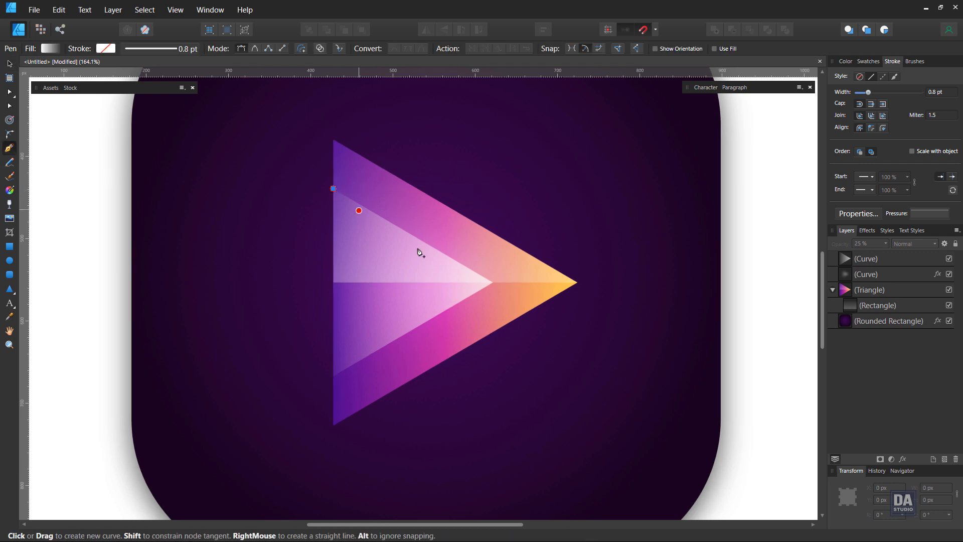
click(493, 282)
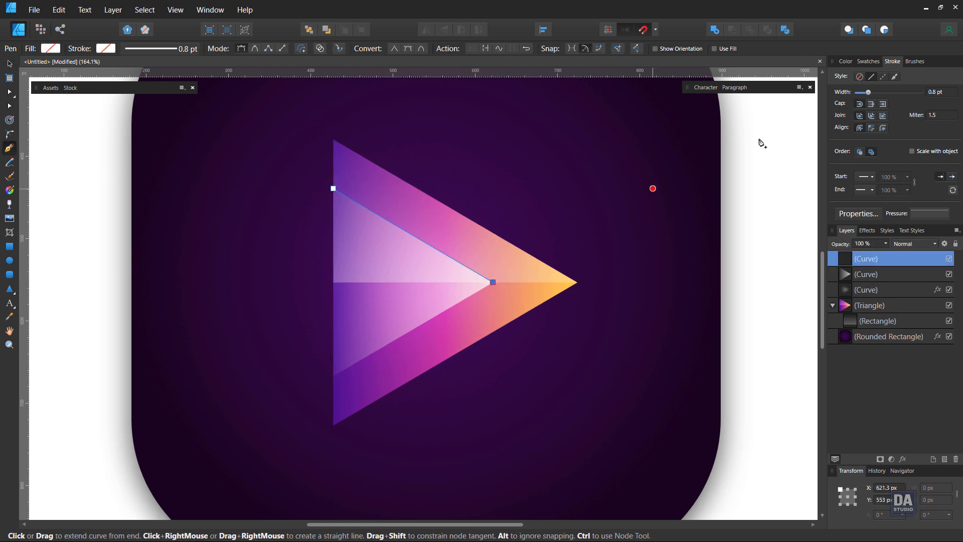
scroll(941, 98, up, 4)
scroll(941, 98, down, 6)
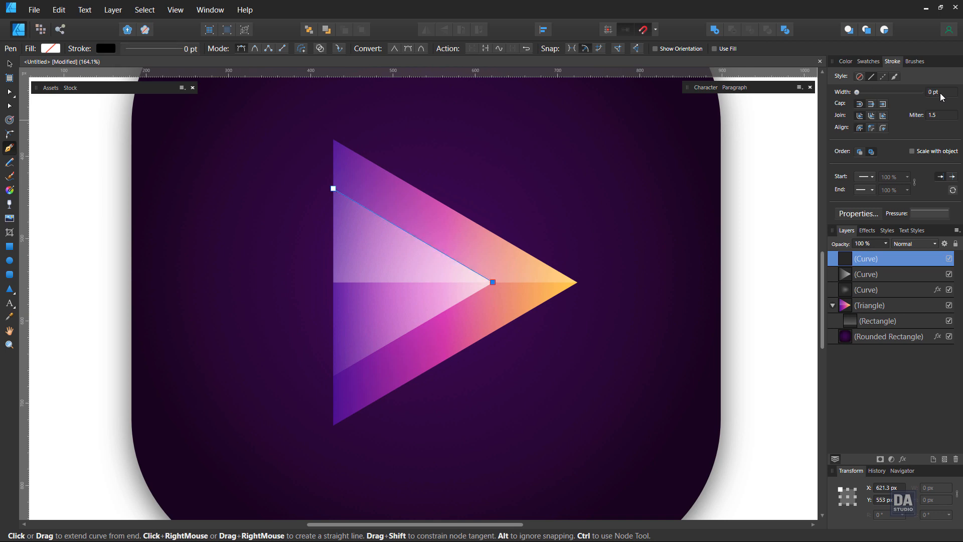
scroll(941, 97, up, 4)
scroll(940, 97, down, 2)
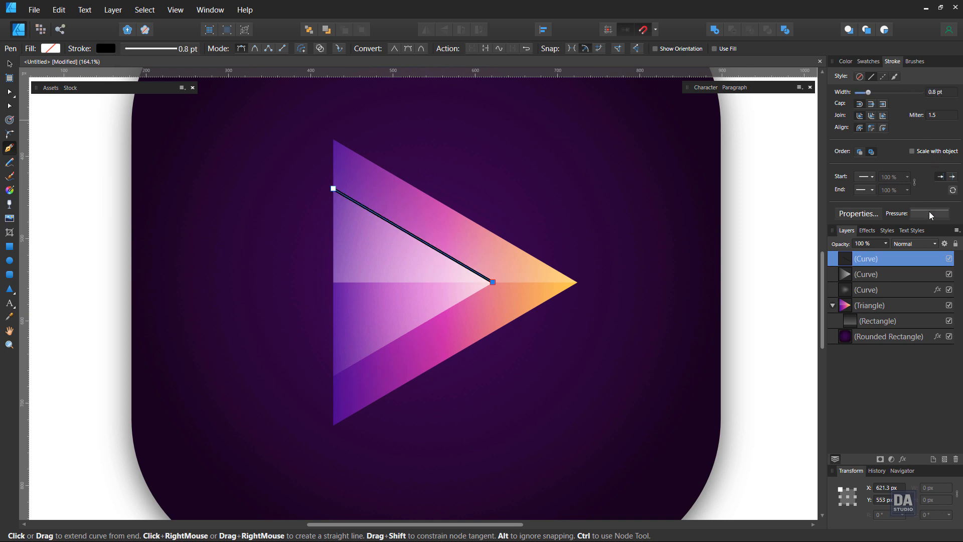
Apply the white-to-transparent gradient swatch to the line's stroke and set the gradient type to Elliptical.
click(874, 62)
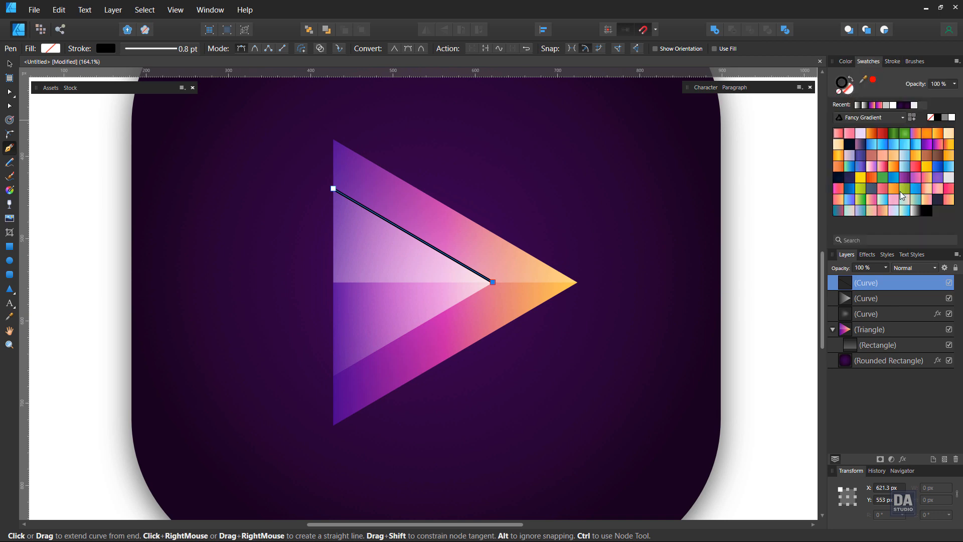
click(915, 215)
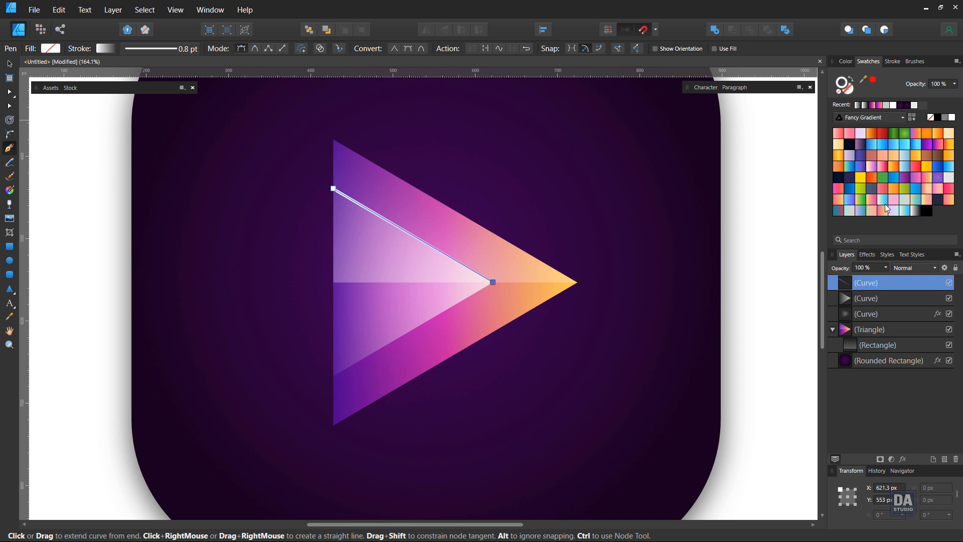
click(103, 48)
click(93, 116)
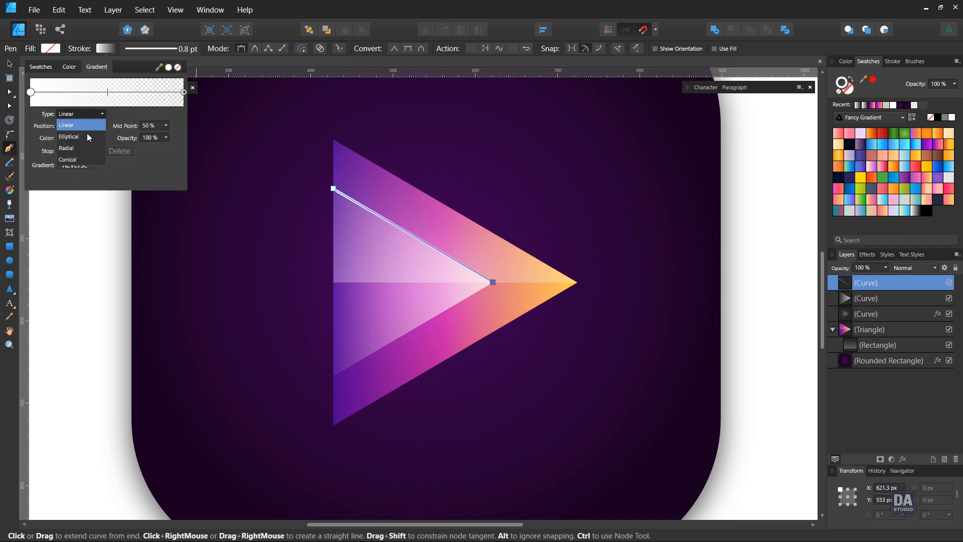
click(88, 138)
click(280, 32)
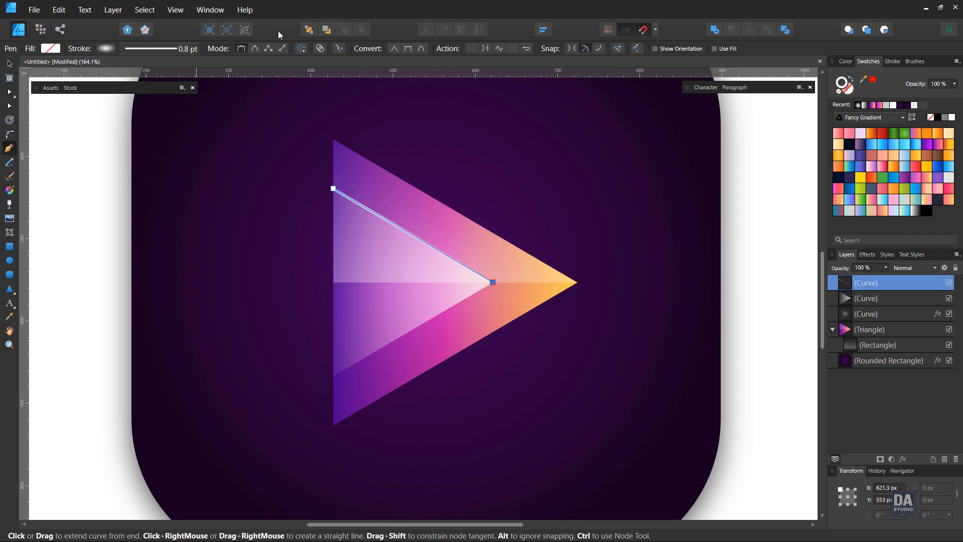
Center the elliptical stroke gradient on the line's midpoint so the white fades out toward both ends.
click(14, 192)
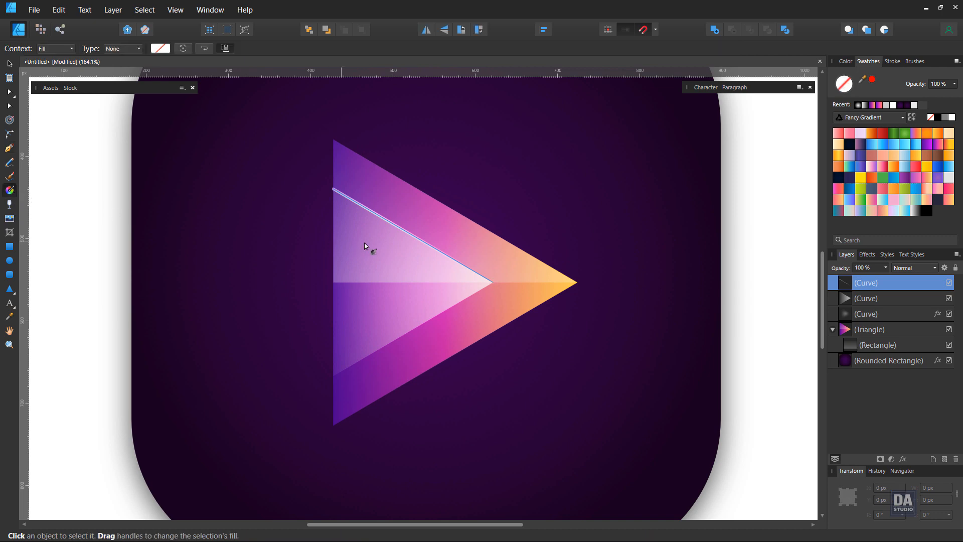
click(412, 235)
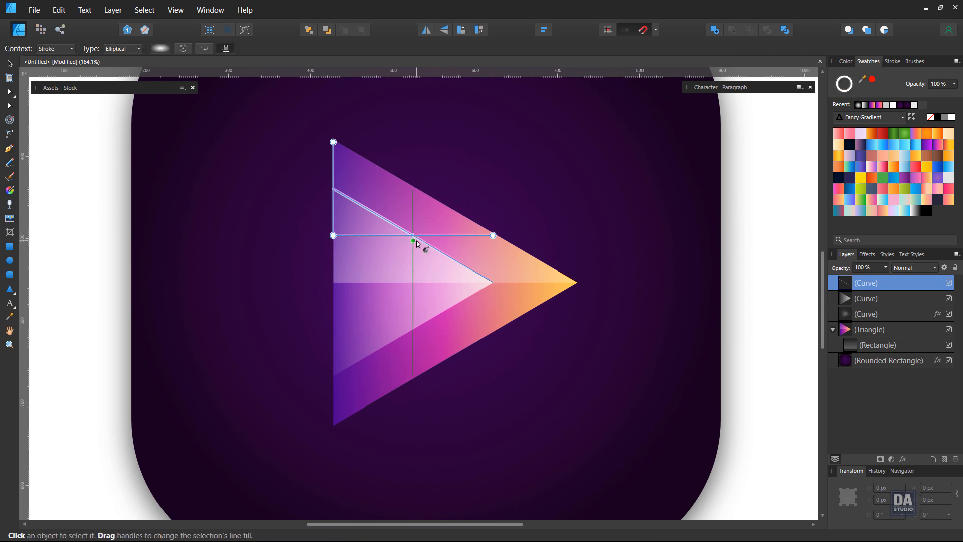
drag(413, 240, 463, 290)
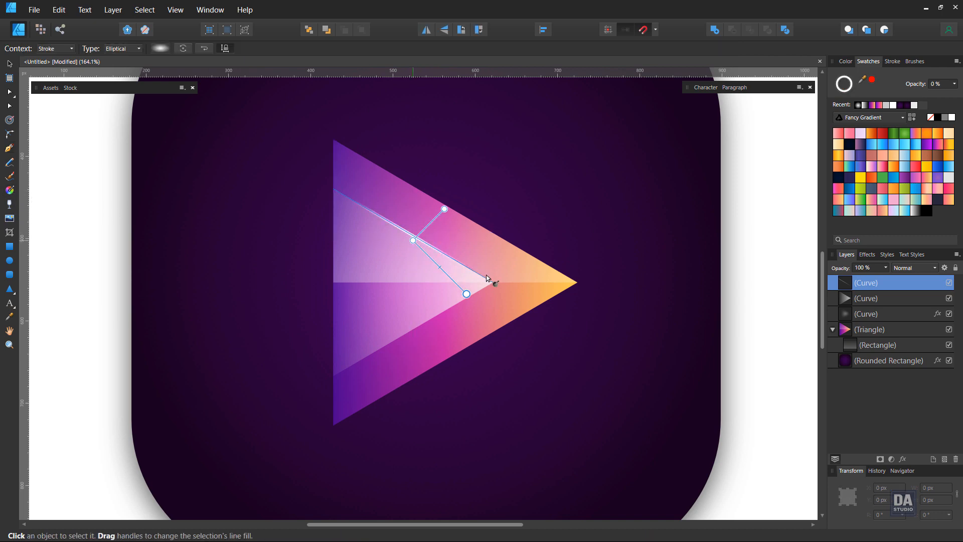
click(9, 63)
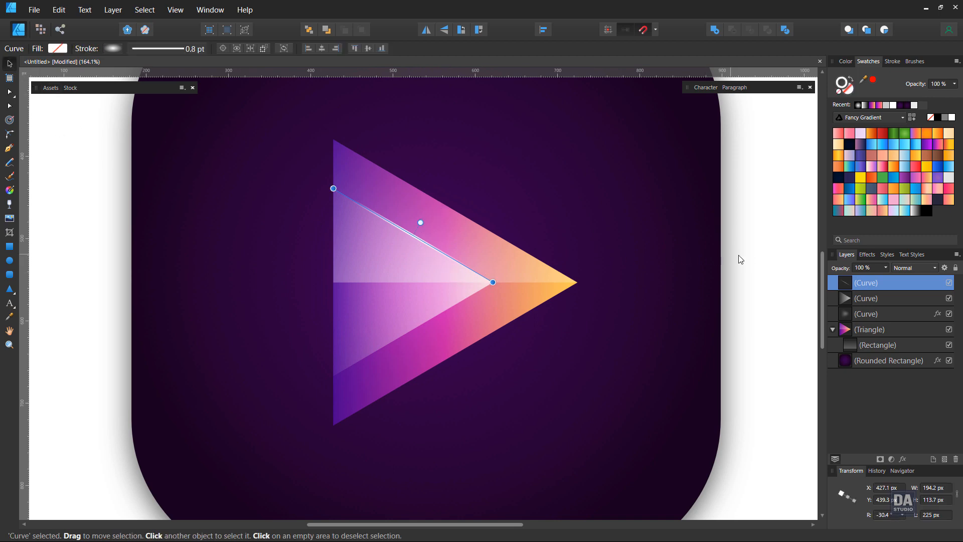
click(763, 258)
Duplicate the highlight line and place the mirrored copy along the small triangle's lower edge.
click(416, 235)
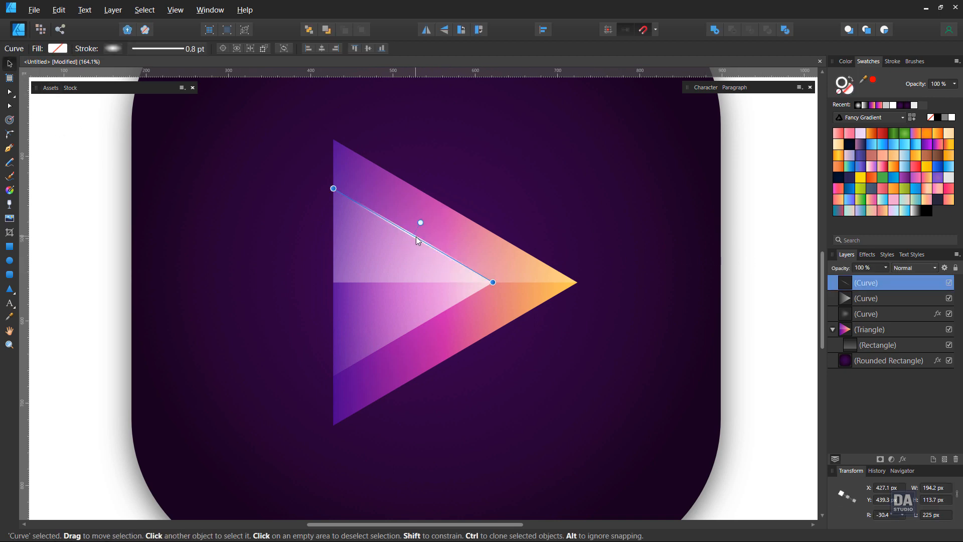
drag(416, 236, 418, 325)
click(772, 310)
Draw a circle about 369.5 px in diameter, remove its stroke, and move it over the play triangle.
key(z)
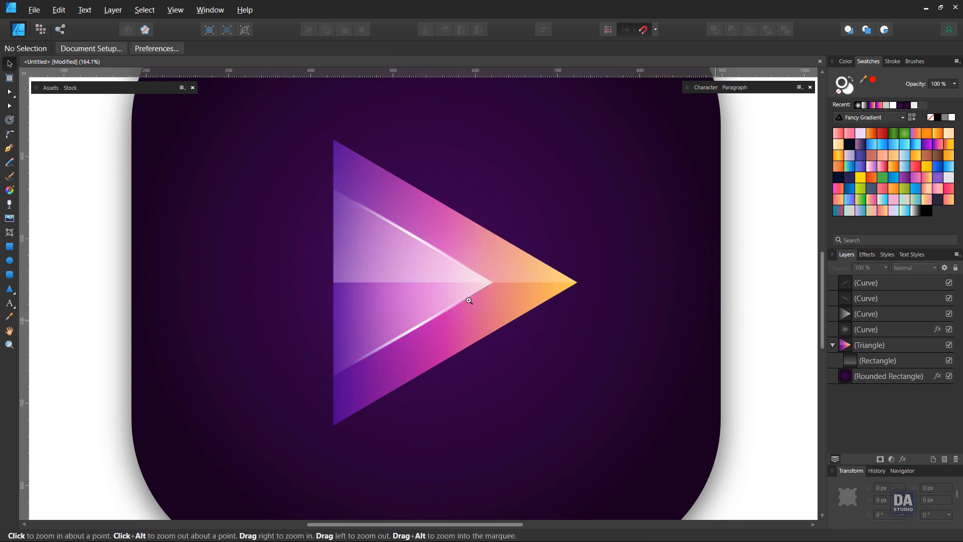
drag(468, 299, 260, 275)
mouse_move(535, 309)
mouse_down()
mouse_move(485, 308)
mouse_move(533, 323)
mouse_up()
key(v)
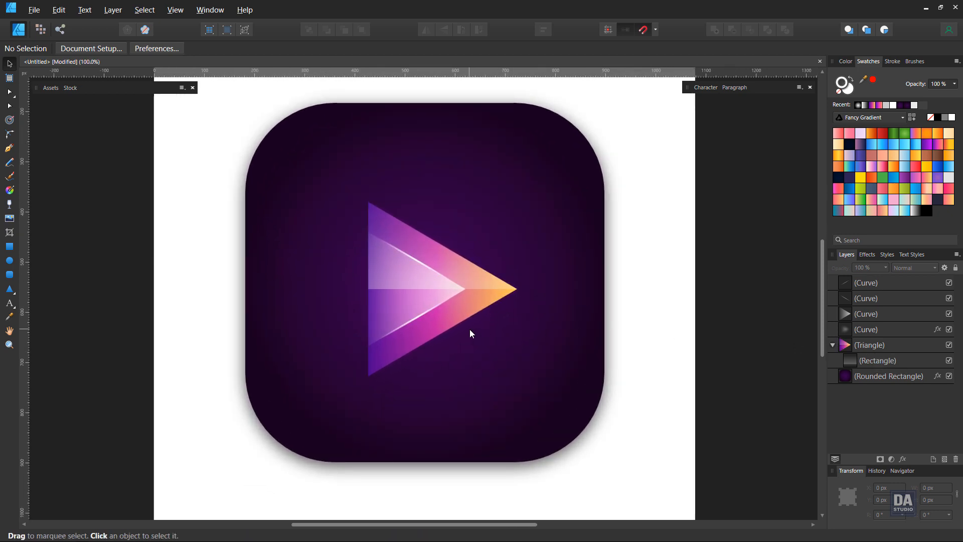
key(e)
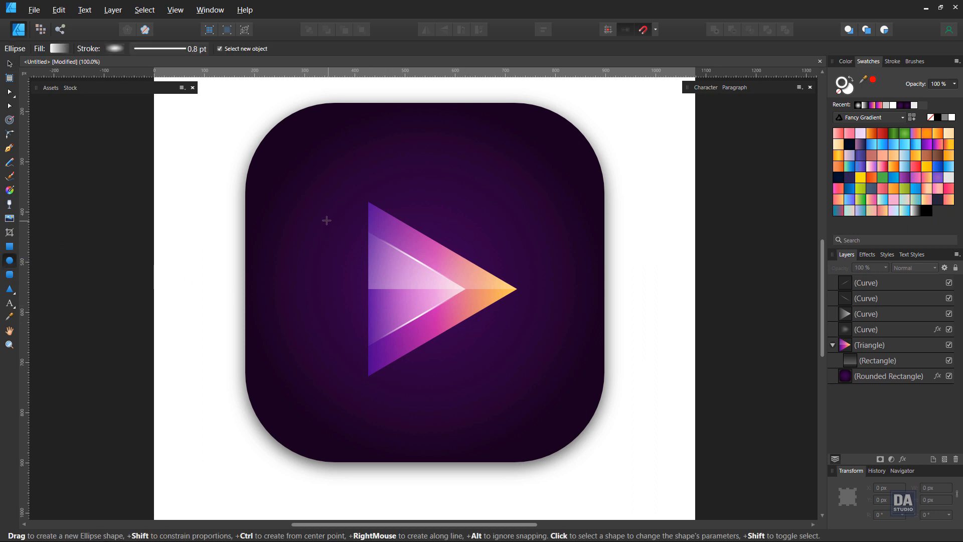
drag(327, 221, 563, 348)
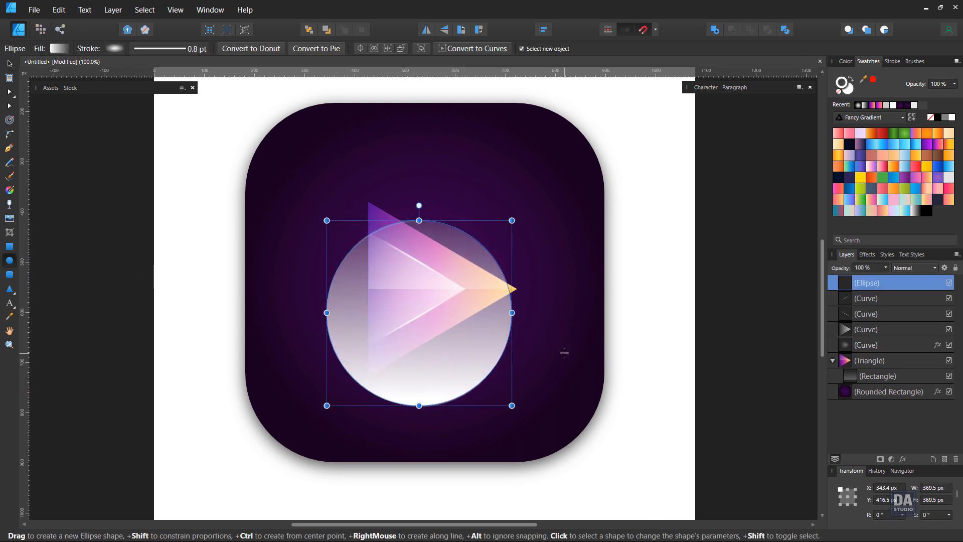
key(v)
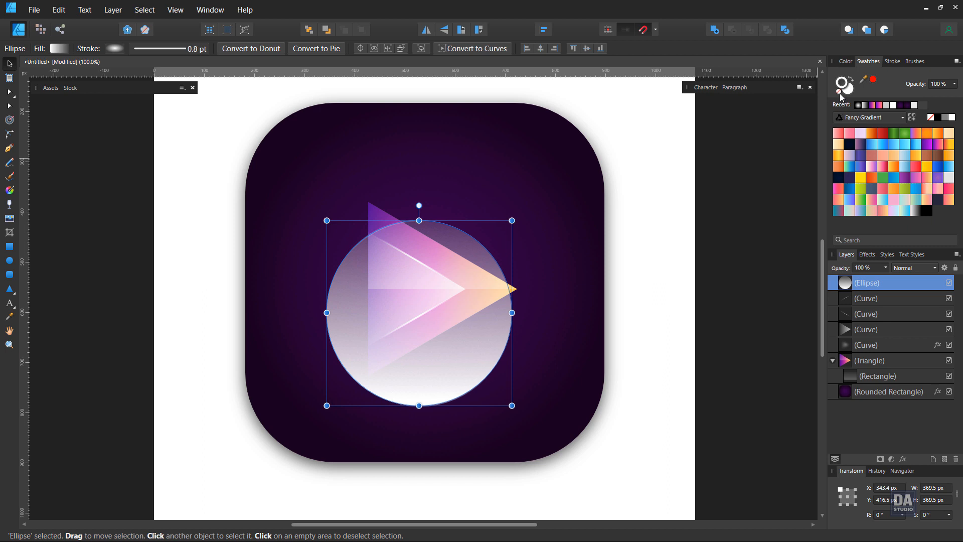
click(842, 97)
mouse_move(455, 331)
mouse_down()
mouse_move(455, 303)
mouse_move(461, 318)
mouse_up()
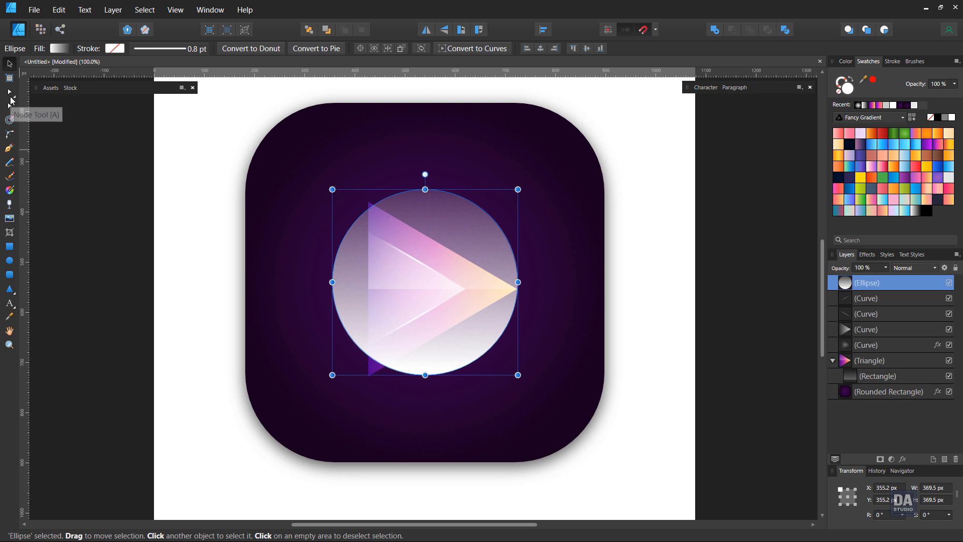
Convert the circle to curves and reshape its nodes into an irregular blob about 466.5 by 370.9 px with a concave lower side.
click(492, 48)
drag(332, 282, 308, 293)
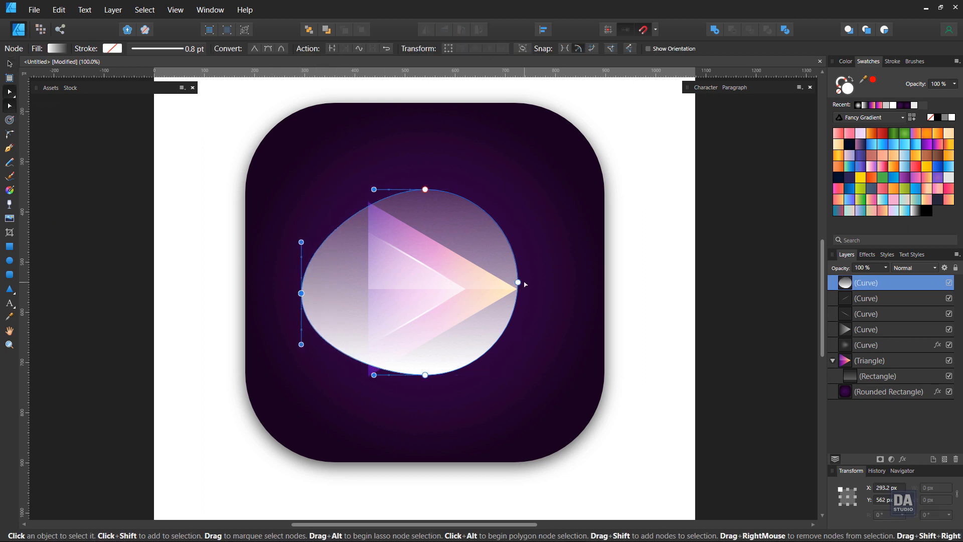
drag(518, 282, 535, 301)
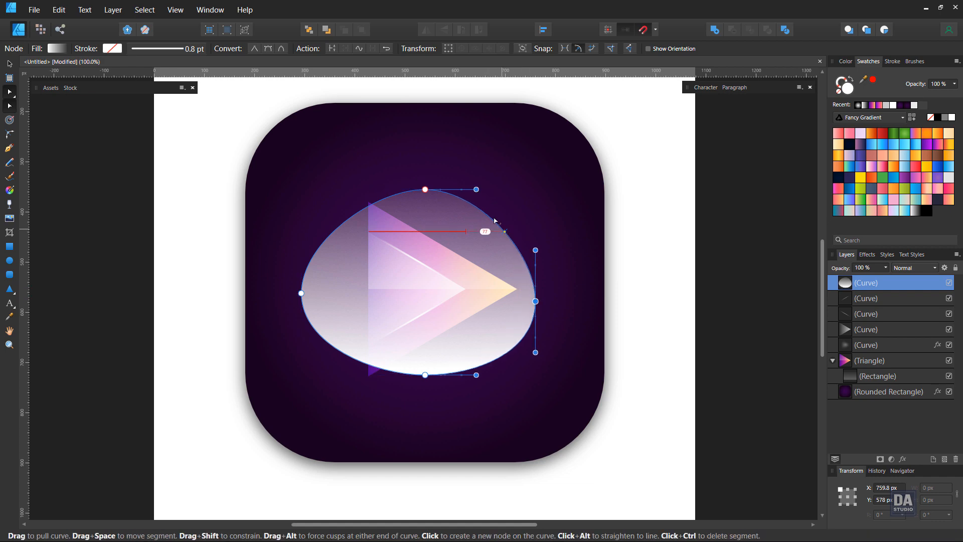
drag(475, 189, 503, 201)
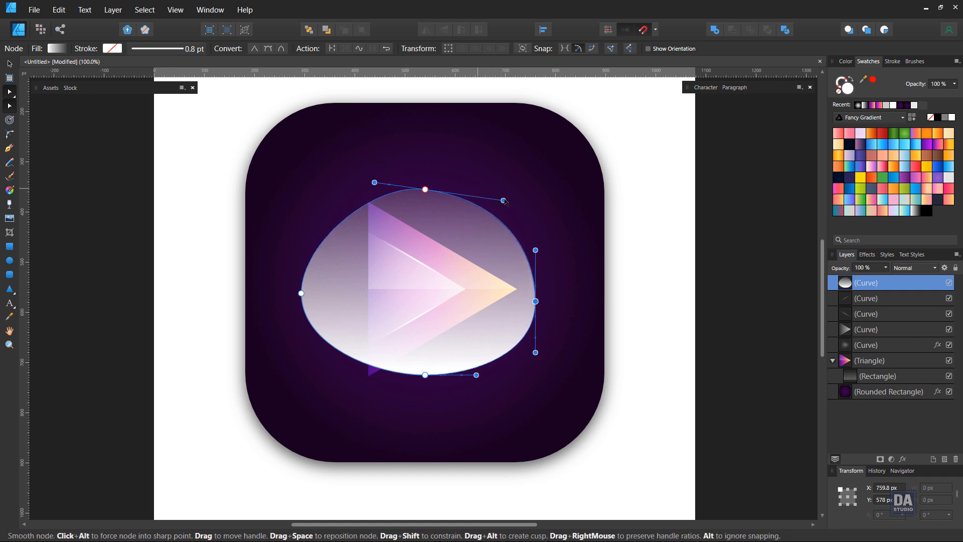
drag(409, 380, 384, 380)
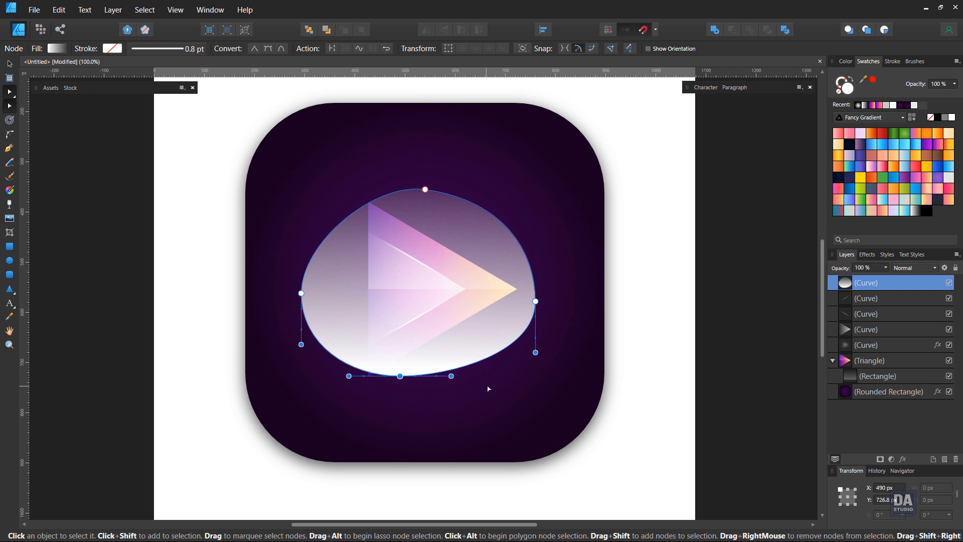
drag(450, 376, 447, 337)
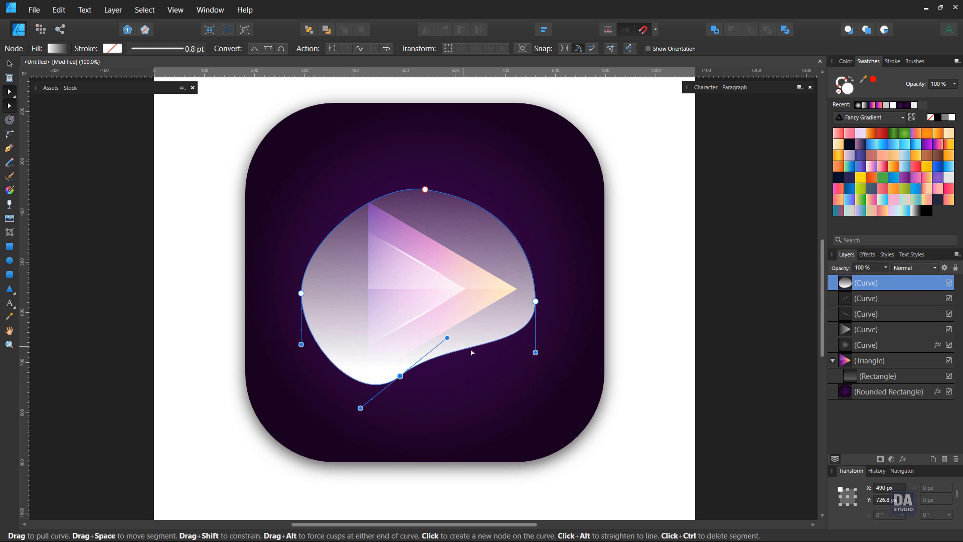
drag(535, 353, 535, 379)
drag(400, 376, 416, 363)
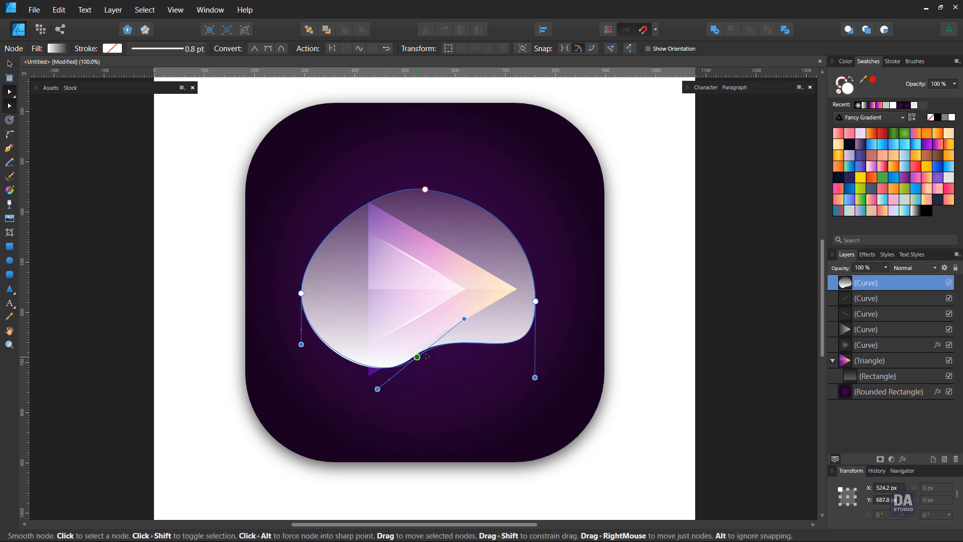
mouse_move(301, 293)
mouse_down()
mouse_move(315, 301)
mouse_move(301, 306)
mouse_up()
drag(375, 182, 371, 193)
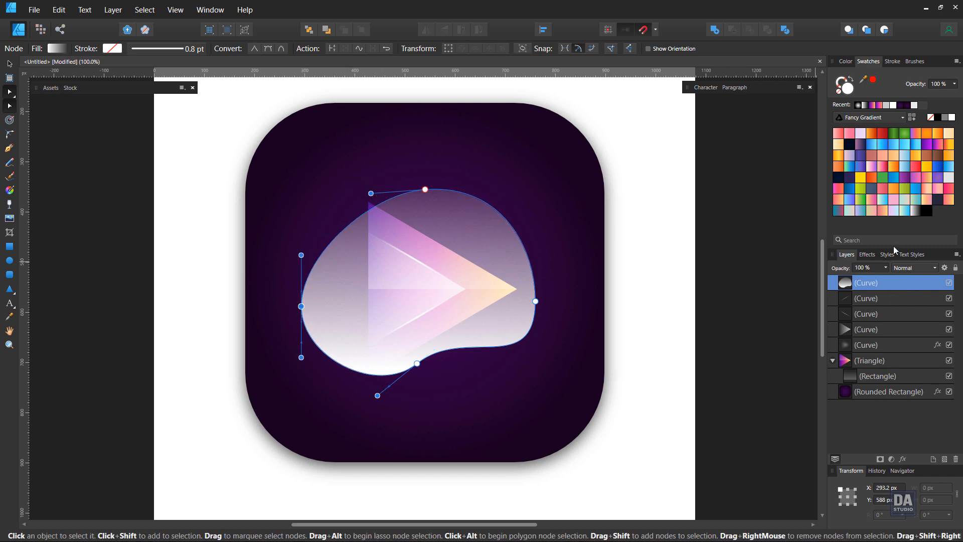
Fill the blob with the purple-pink-orange gradient swatch, running from purple at its left side to orange at its right with adjusted stops.
click(936, 146)
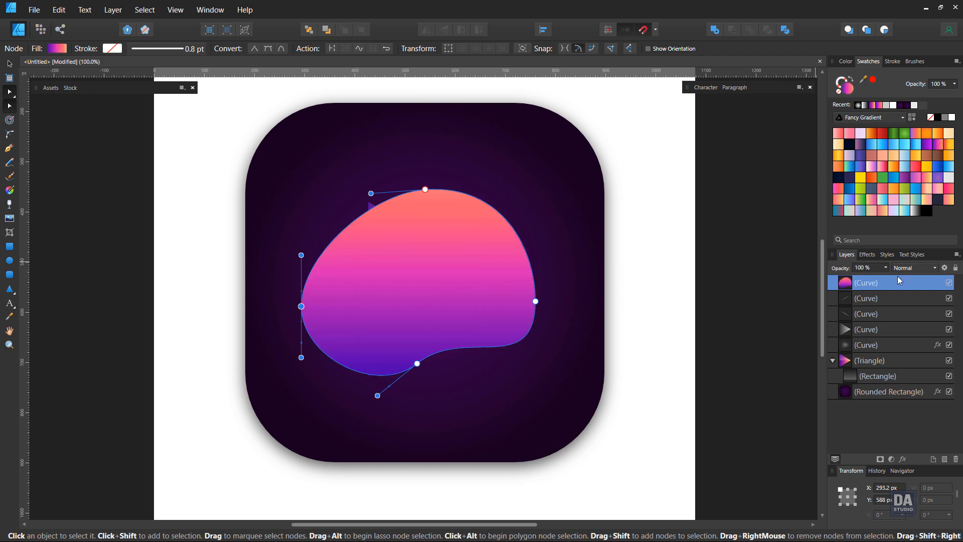
key(g)
mouse_move(523, 271)
mouse_down()
mouse_move(306, 306)
mouse_move(555, 276)
mouse_move(516, 279)
mouse_up()
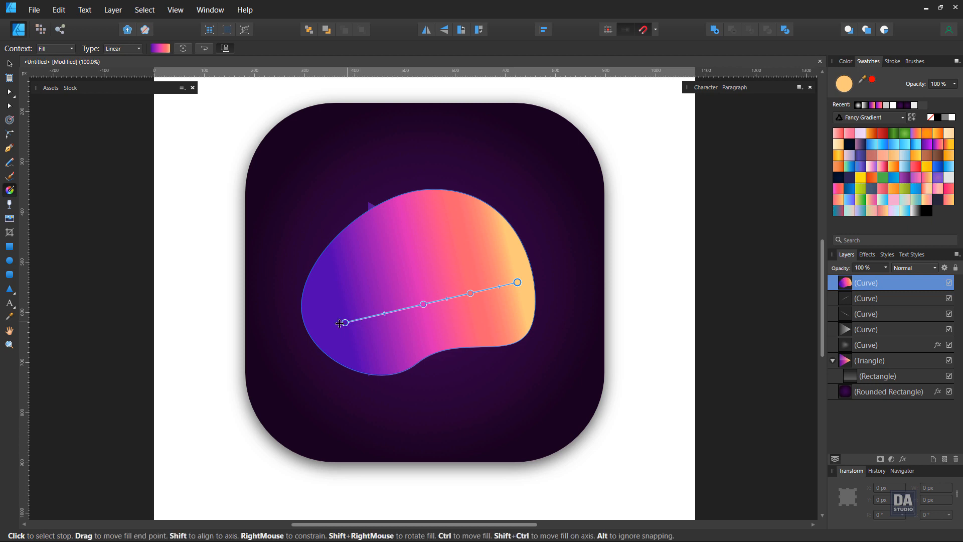
drag(344, 320, 296, 330)
drag(517, 282, 531, 282)
drag(467, 295, 372, 314)
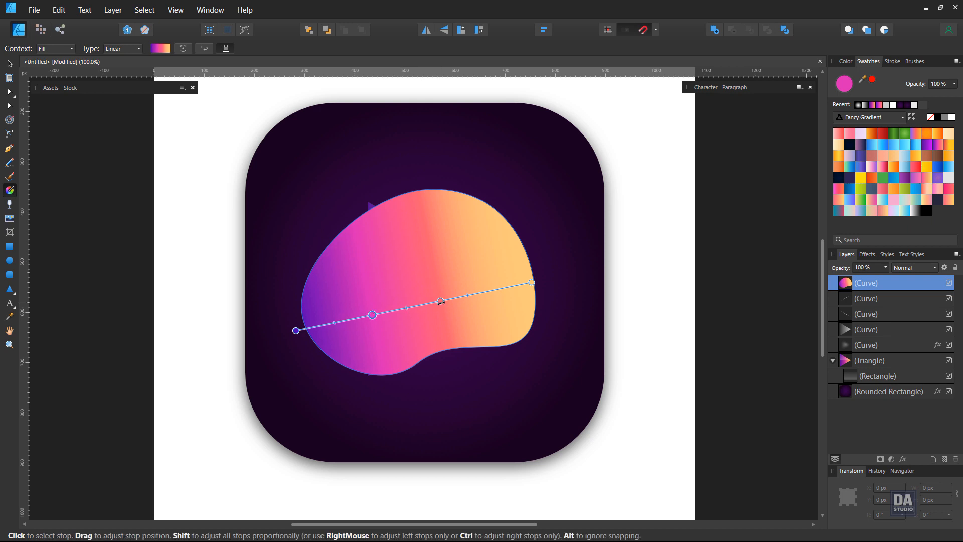
drag(440, 301, 486, 291)
key(ctrl+z)
key(v)
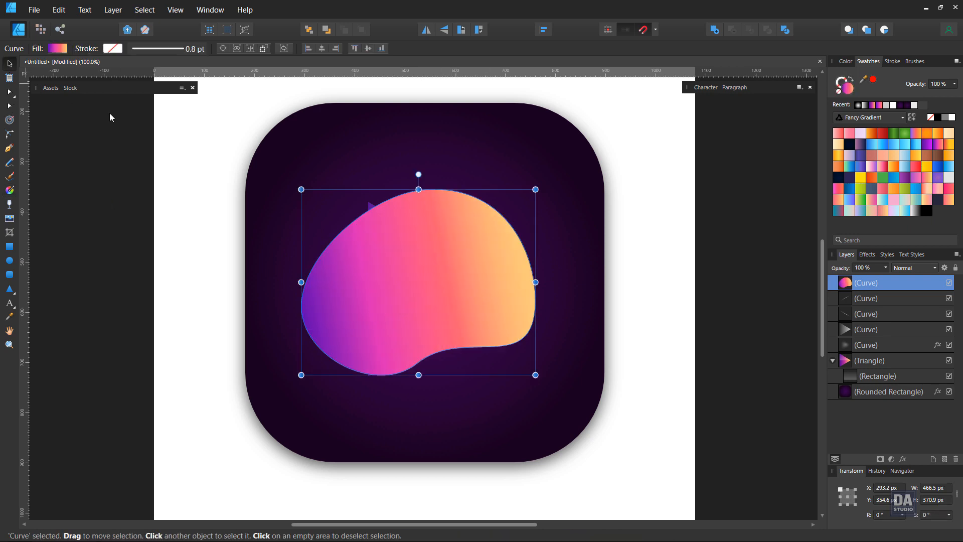
Apply a Gaussian Blur layer effect with a 94.3 px radius to the gradient blob.
click(902, 459)
drag(745, 193, 858, 205)
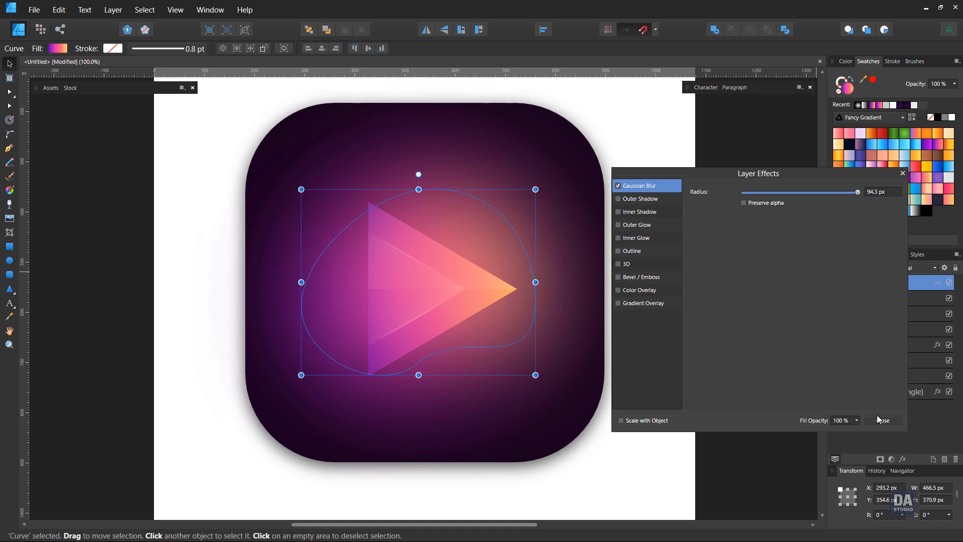
click(880, 419)
Set the blurred blob's blend mode to Overlay and move it behind the triangle, just above the rounded rectangle.
click(914, 267)
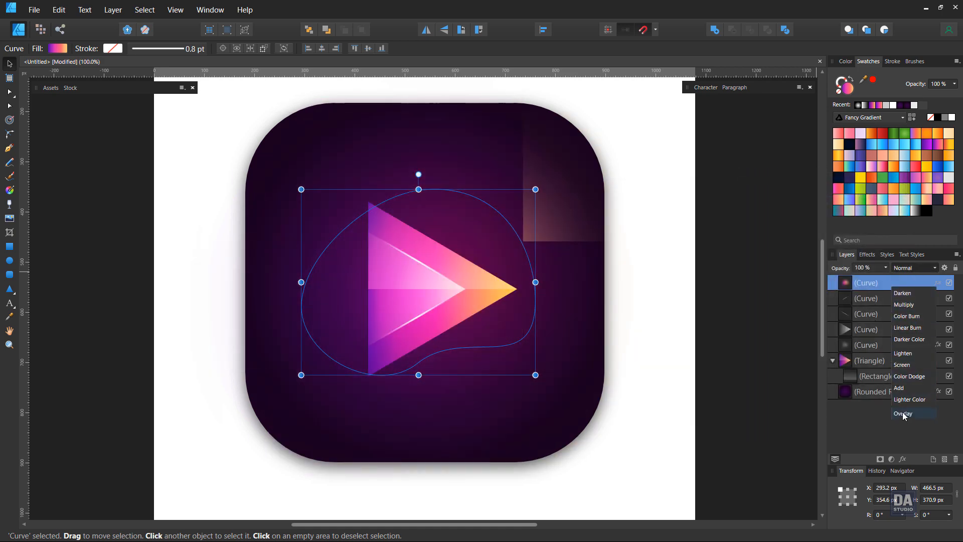
click(904, 422)
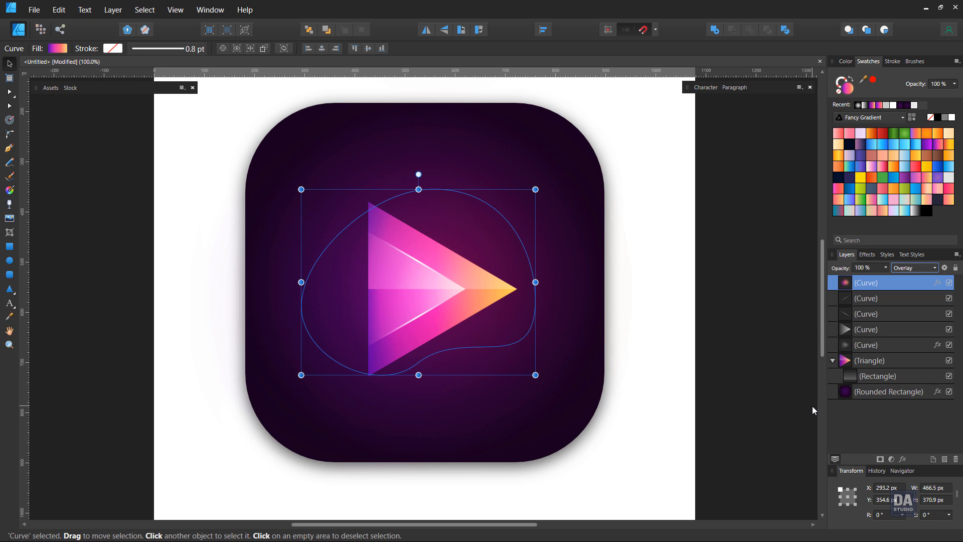
key(ctrl+bracketleft)
key(ctrl+bracketleft)
key(ctrl+bracketleft)
key(ctrl+bracketleft)
key(ctrl+bracketleft)
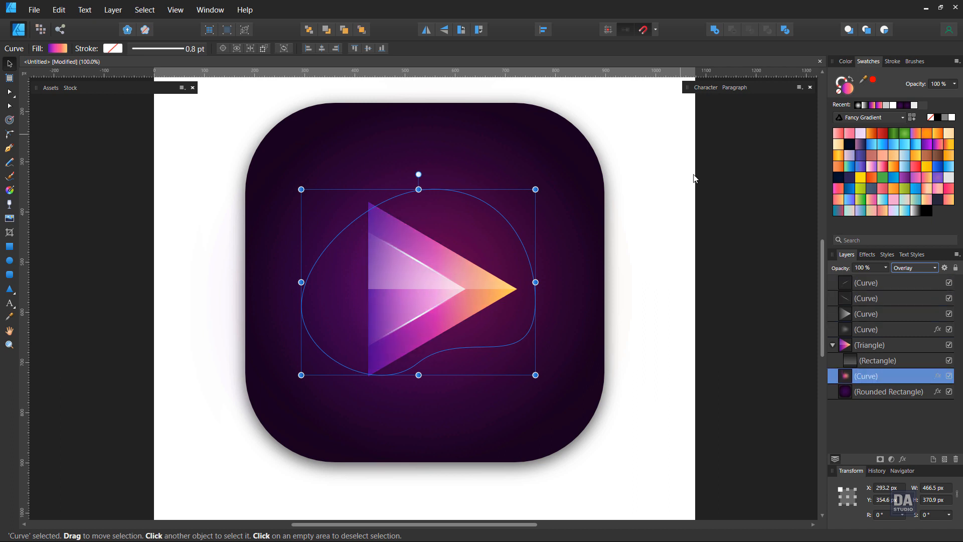
Lower the blurred blob's opacity to 25%.
click(886, 267)
drag(886, 277, 845, 280)
click(780, 299)
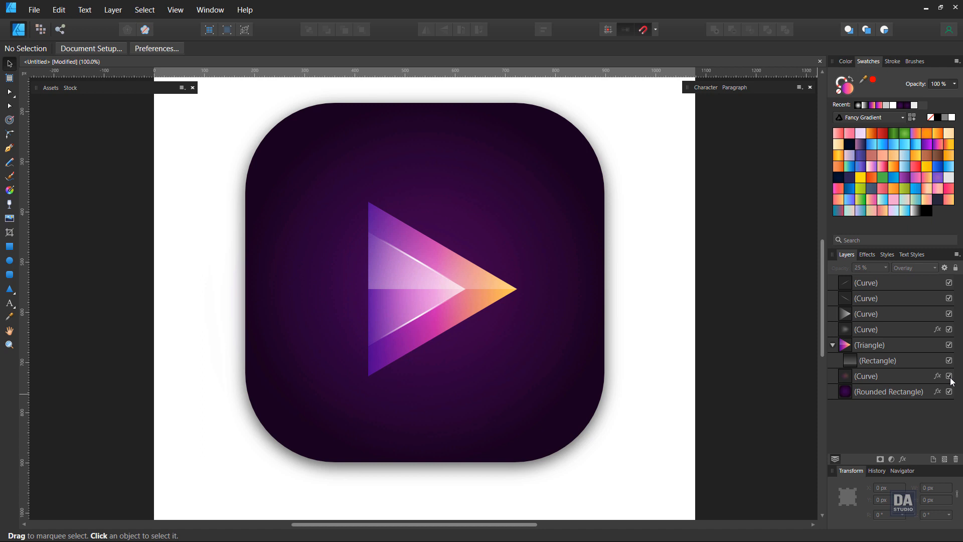
Set the opacity of the blurred blob behind the triangle to 50%.
click(910, 373)
click(885, 268)
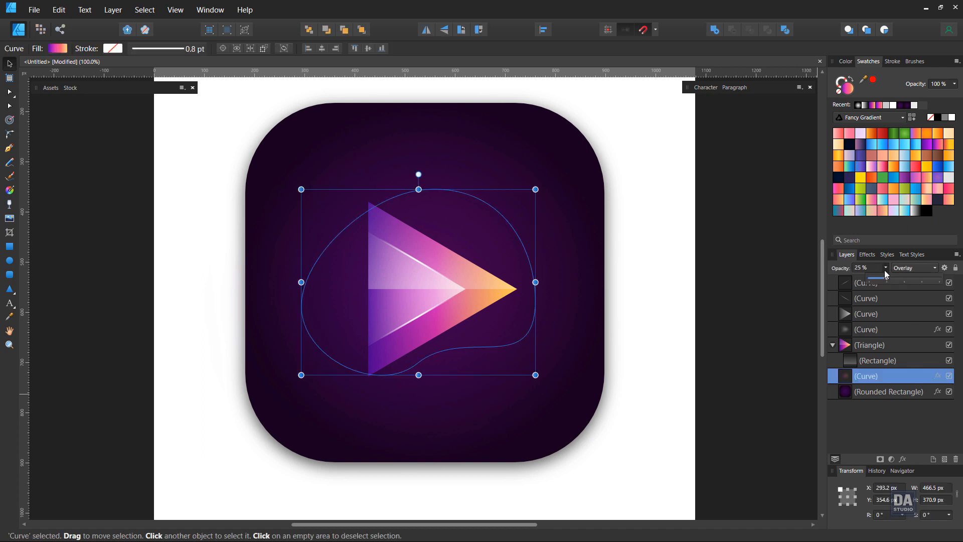
drag(902, 278, 902, 279)
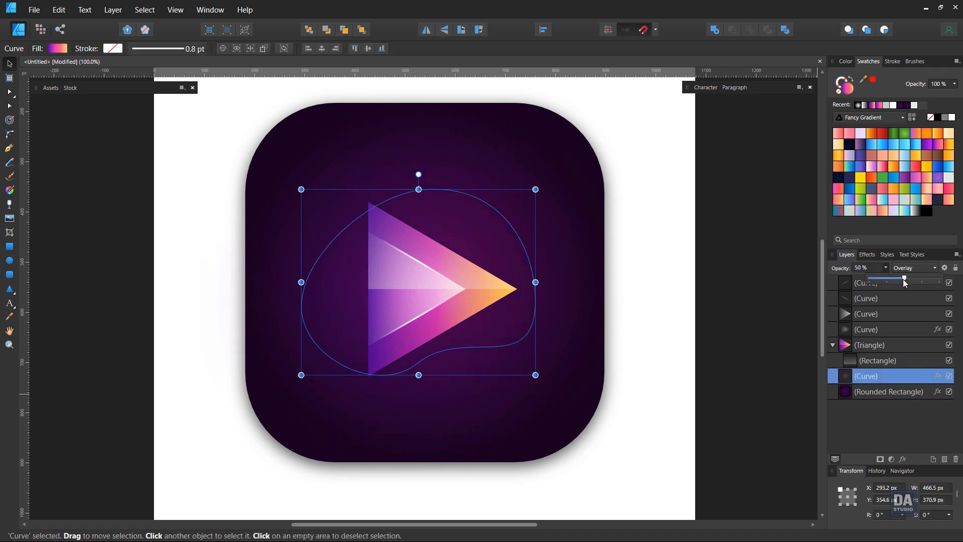
click(796, 331)
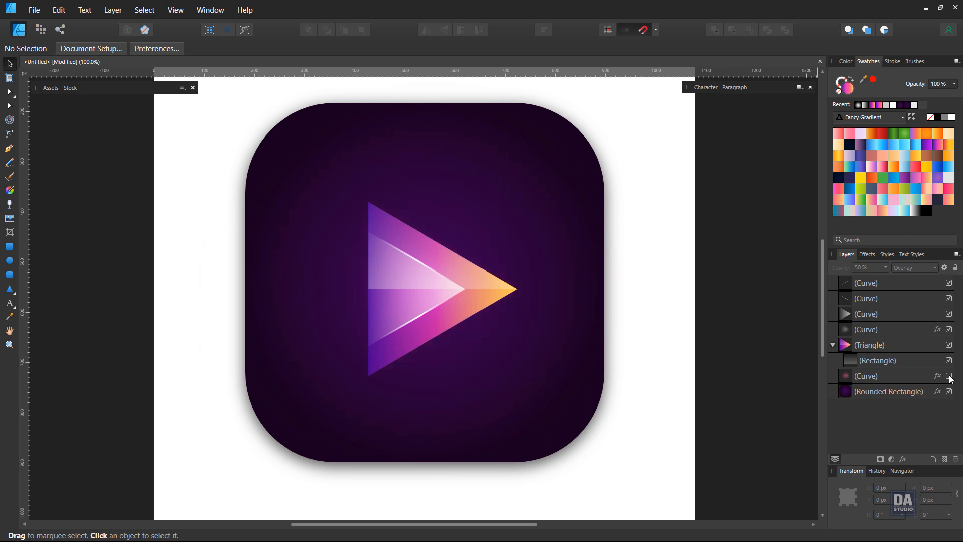
Add a black Multiply outer shadow to the play triangle with 31% opacity, a 75.2 px radius and a small offset.
key(z)
drag(465, 300, 242, 244)
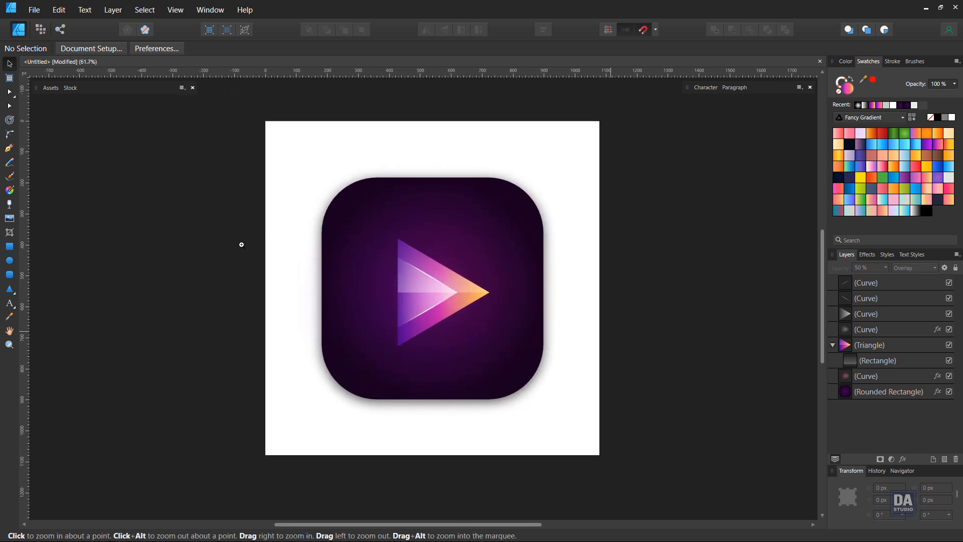
key(v)
click(468, 302)
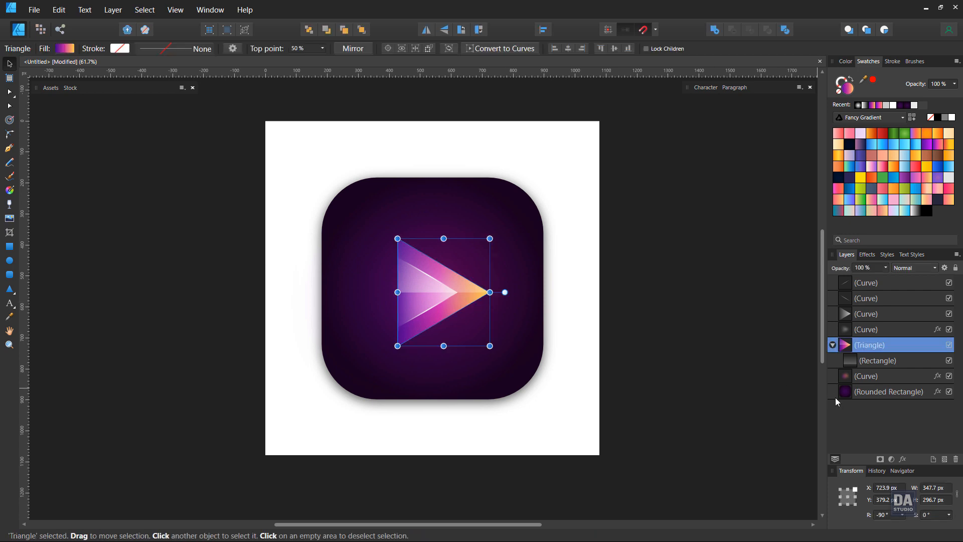
click(901, 459)
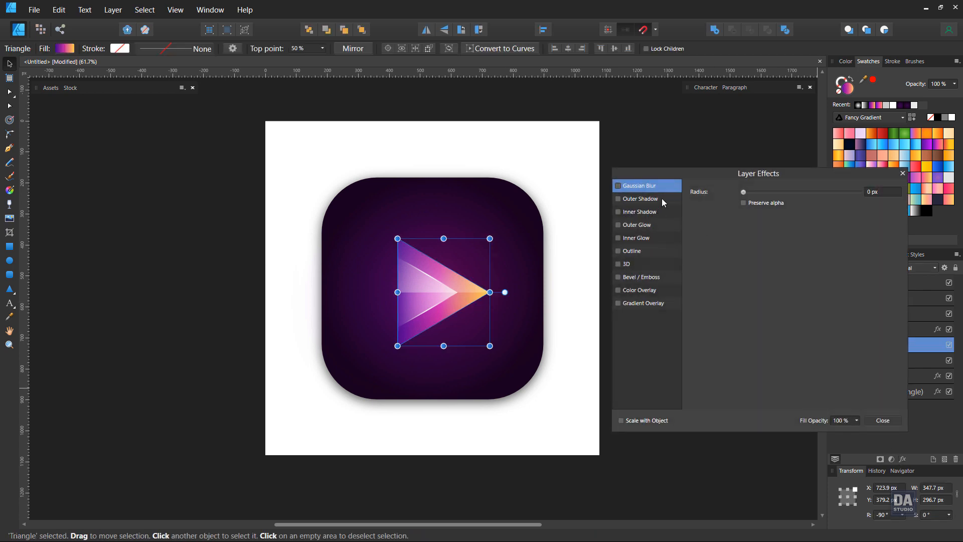
click(661, 198)
drag(745, 216, 854, 219)
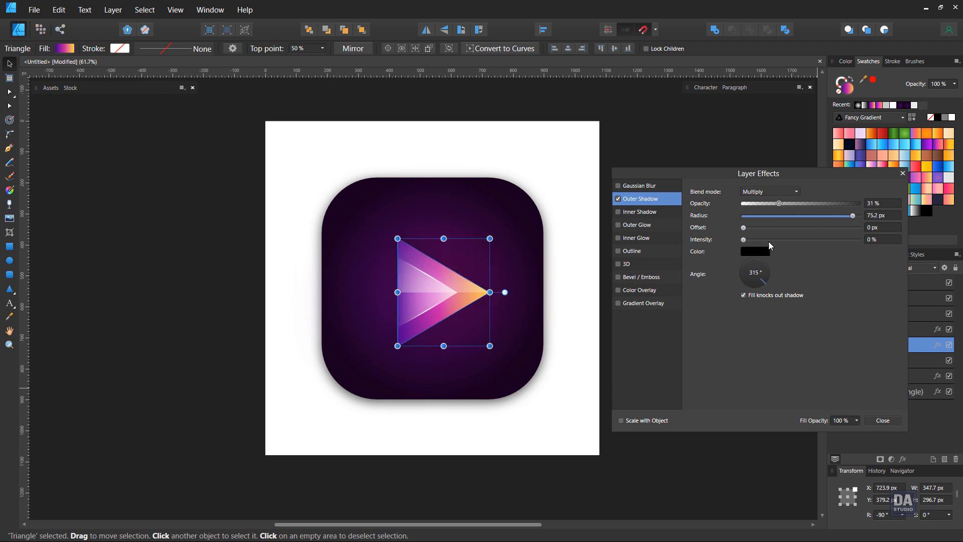
drag(746, 228, 783, 230)
click(883, 420)
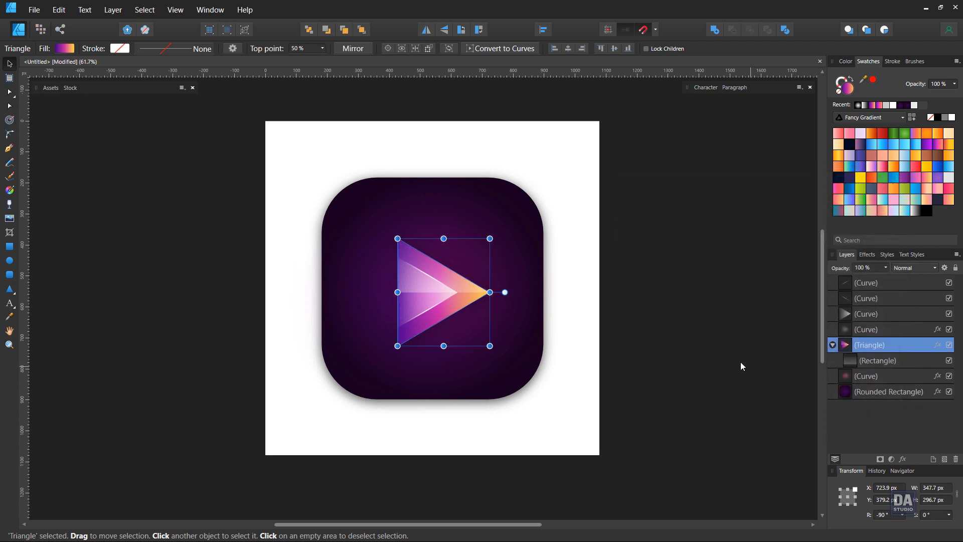
click(740, 365)
scroll(614, 322, up, 2)
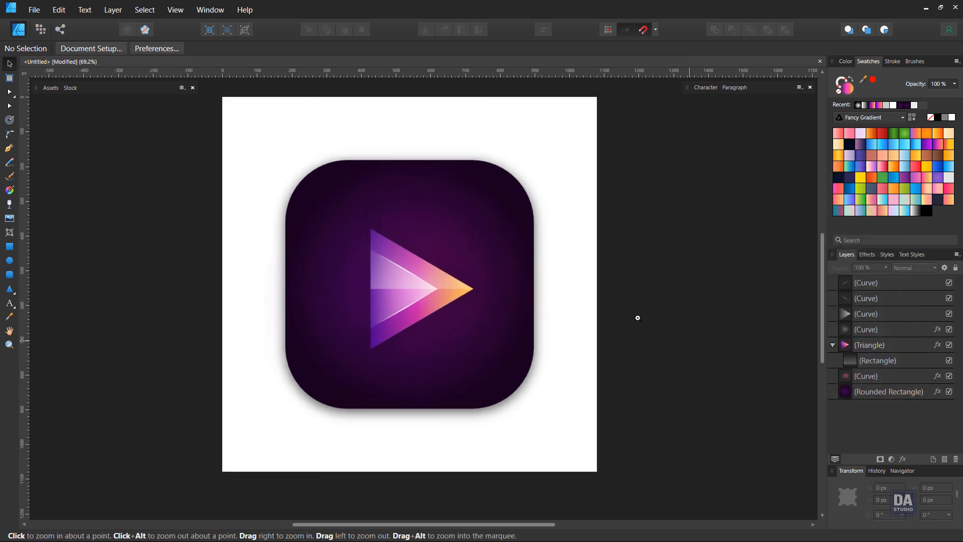